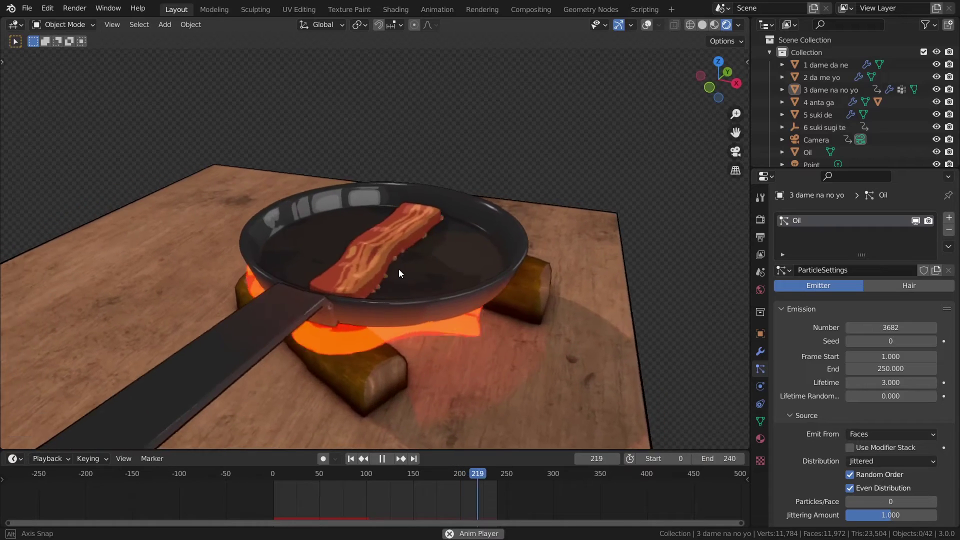
Examine the bacon, pan and flames from several angles and distances while the animation plays
middle_drag(399, 270, 353, 283)
scroll(477, 269, up, 8)
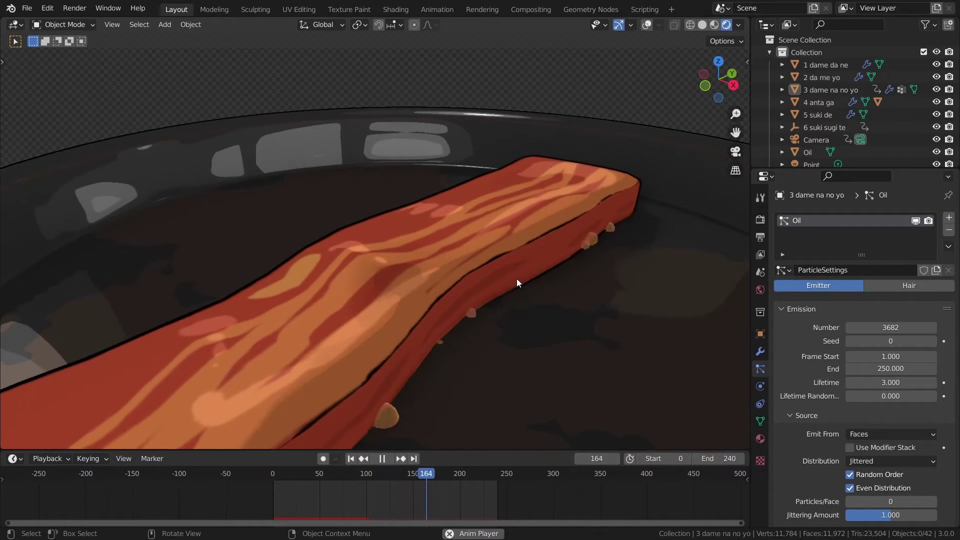
scroll(517, 278, up, 2)
scroll(473, 297, down, 6)
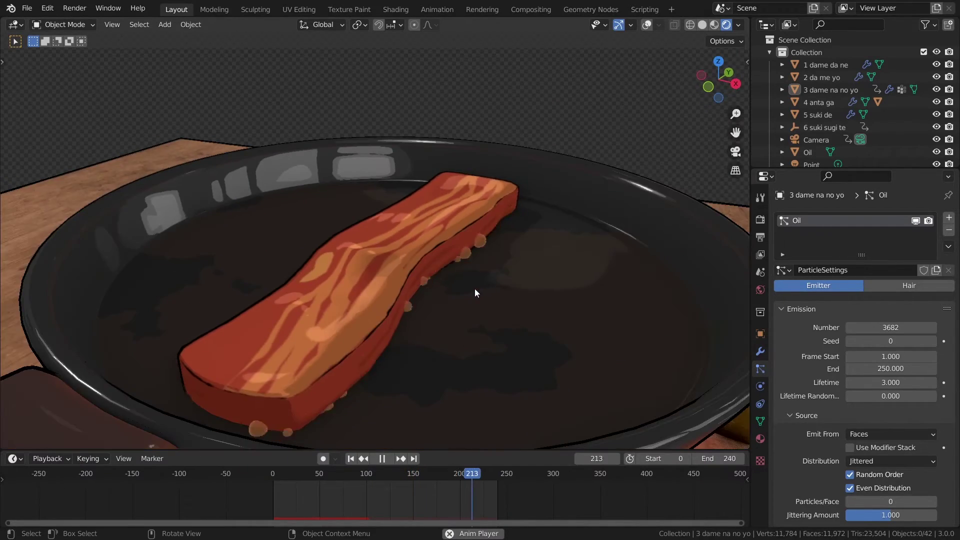
middle_drag(475, 289, 450, 320)
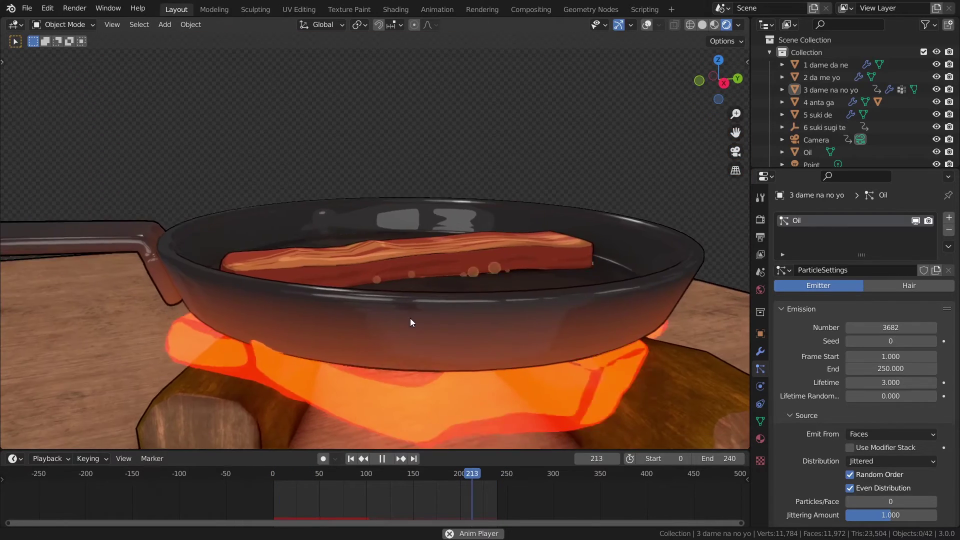
middle_drag(410, 318, 394, 273)
scroll(440, 317, up, 2)
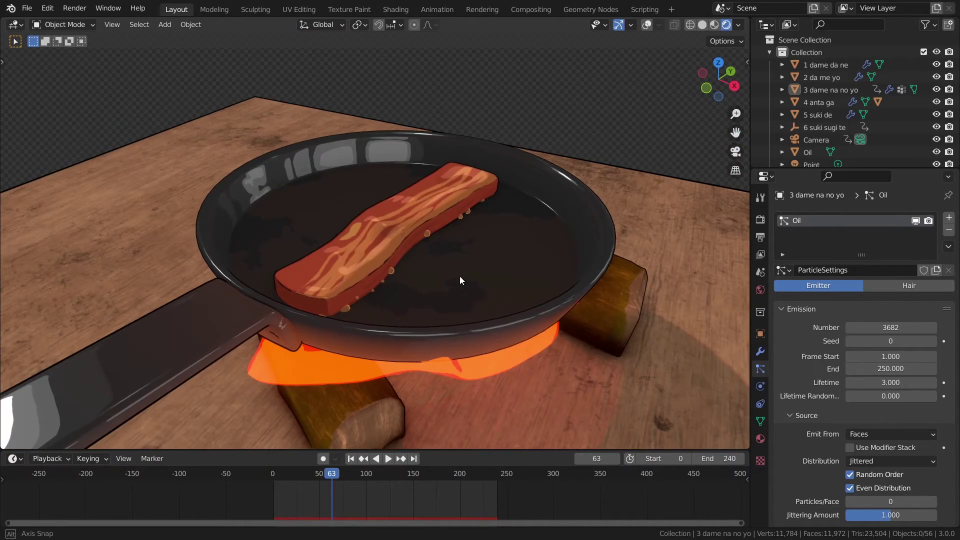
mouse_move(460, 277)
middle_down()
mouse_move(451, 258)
mouse_move(457, 272)
middle_up()
Set the scene's render engine to Eevee
click(761, 197)
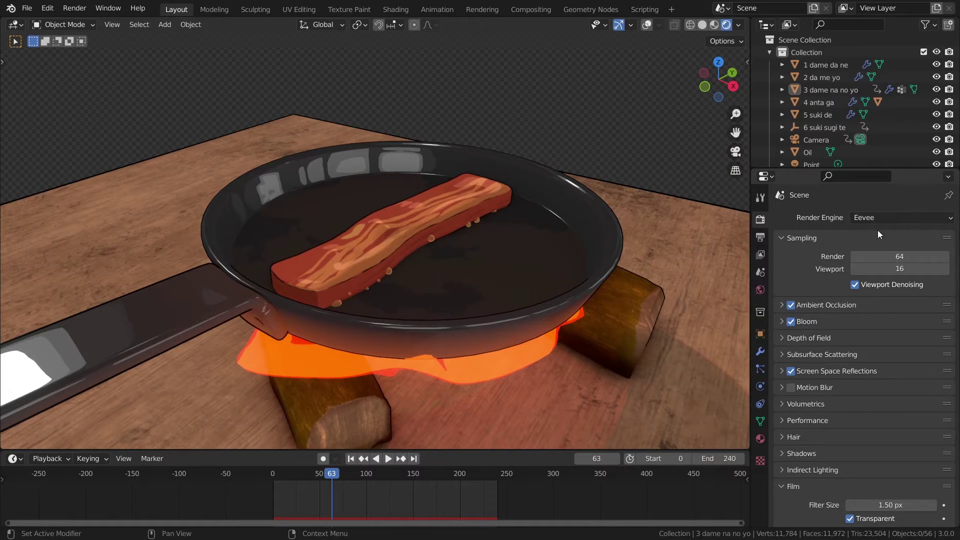
click(870, 222)
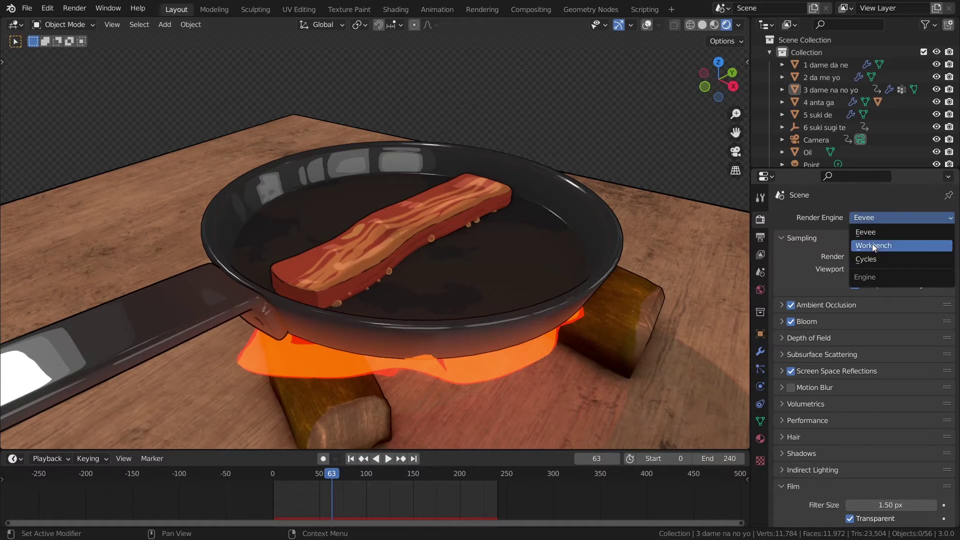
click(866, 232)
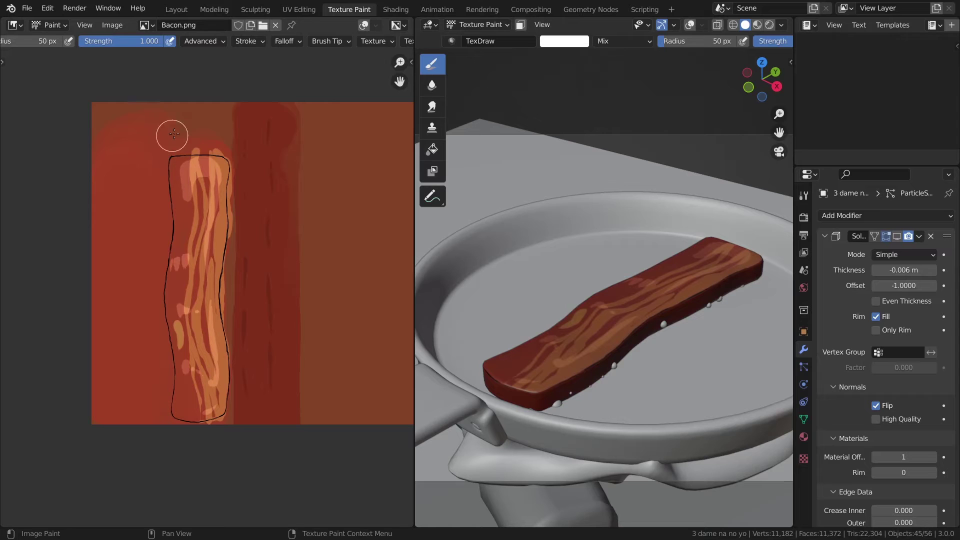
Examine the painted Bacon.png texture and its UV outline up close in the image editor
middle_drag(286, 169, 255, 171)
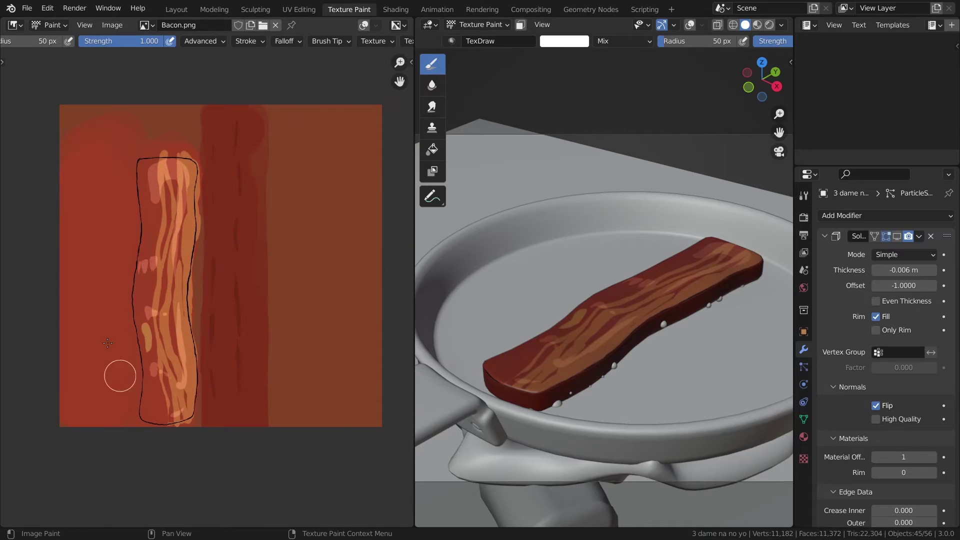
scroll(159, 153, up, 3)
middle_drag(190, 140, 253, 315)
middle_drag(278, 423, 290, 298)
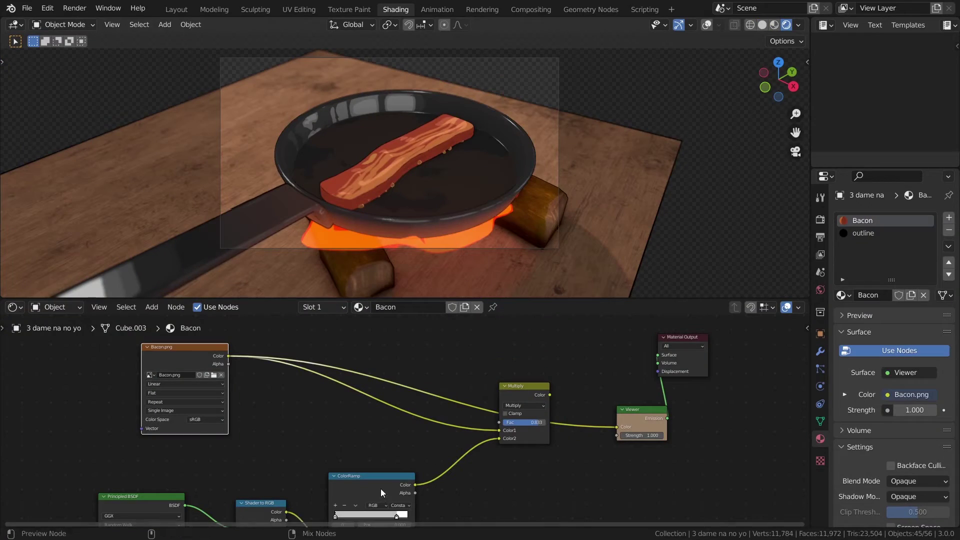
Preview the ColorRamp output of the Bacon material and look over the nodes feeding the Multiply mix
ctrl+shift+click(381, 490)
middle_drag(367, 461, 400, 389)
middle_drag(169, 421, 237, 347)
scroll(237, 347, up, 2)
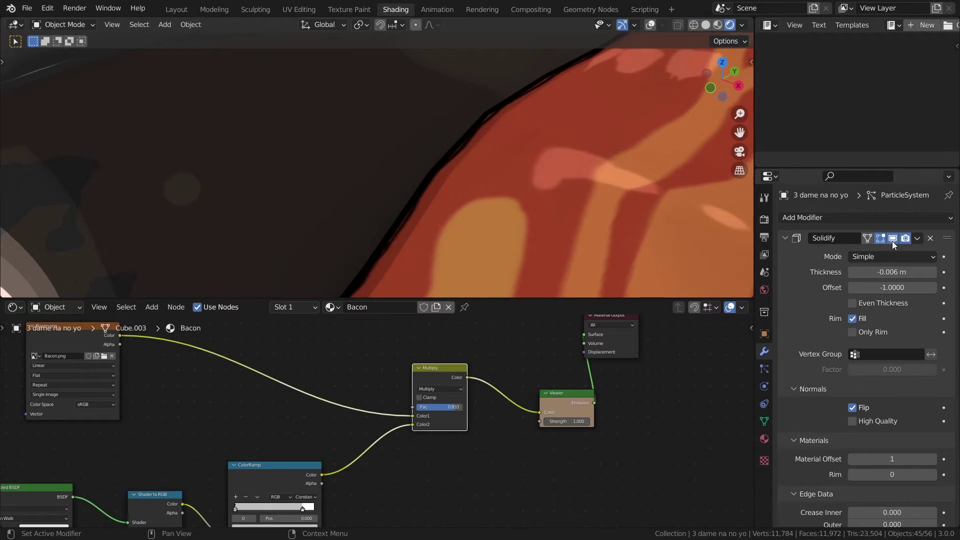
Toggle the Solidify modifier's viewport display off and on repeatedly to compare the bacon's outline
click(892, 239)
click(893, 240)
click(893, 239)
click(893, 240)
click(893, 239)
click(893, 240)
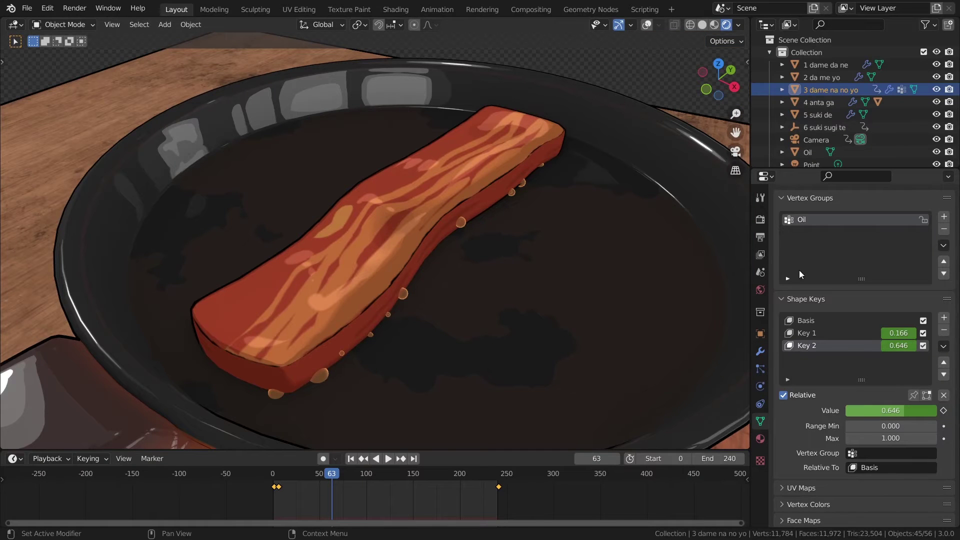
Try the Key 1 shape key at a value of 0 and scrub through the bacon's animation
click(810, 333)
mouse_move(861, 410)
mouse_down()
mouse_move(845, 411)
mouse_move(936, 410)
mouse_move(846, 411)
mouse_up()
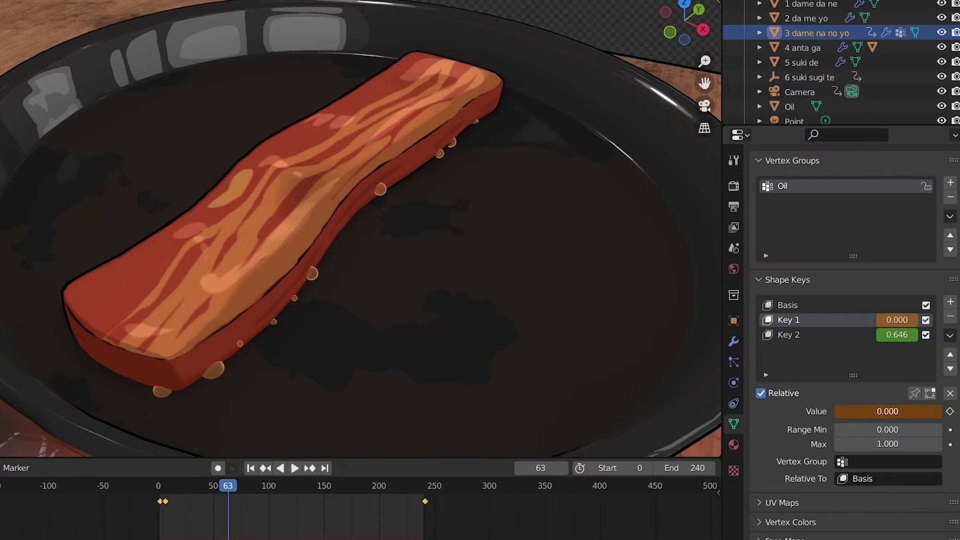
drag(164, 486, 269, 480)
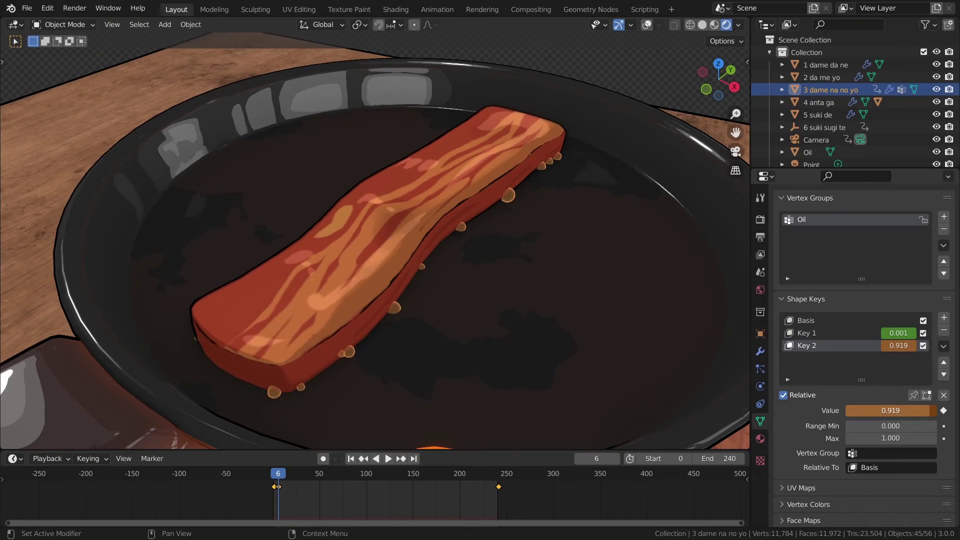
Try different strengths of the Key 2 shape key and set its value to 0.5
drag(929, 411, 852, 410)
double_click(887, 408)
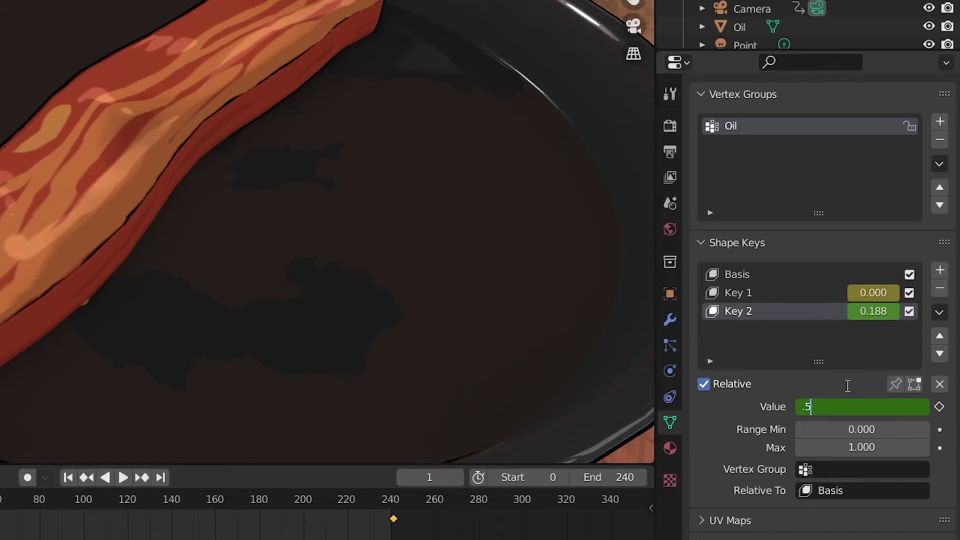
text(.5)
key(Return)
Switch the second viewport to the Graph Editor and show the F-curve modifiers of the Key 2 value
click(330, 25)
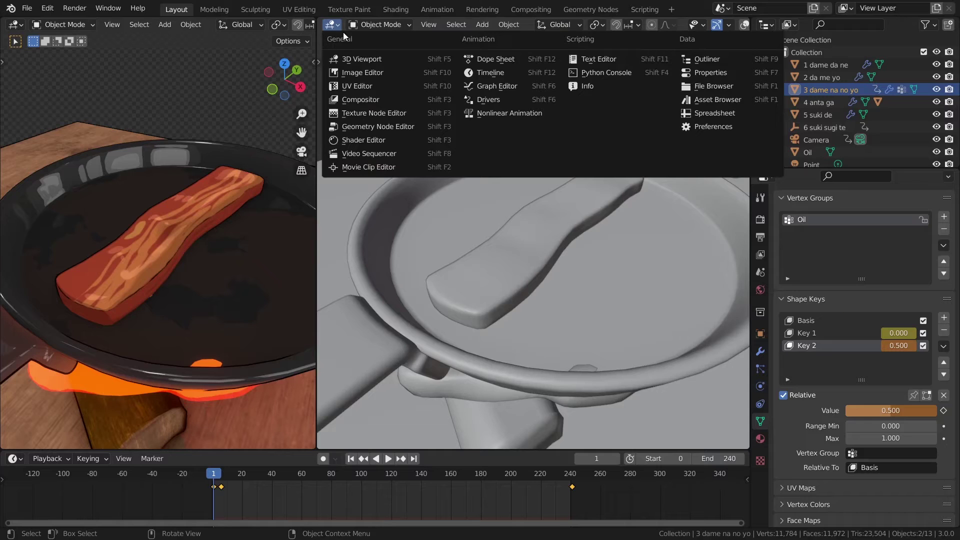
click(478, 85)
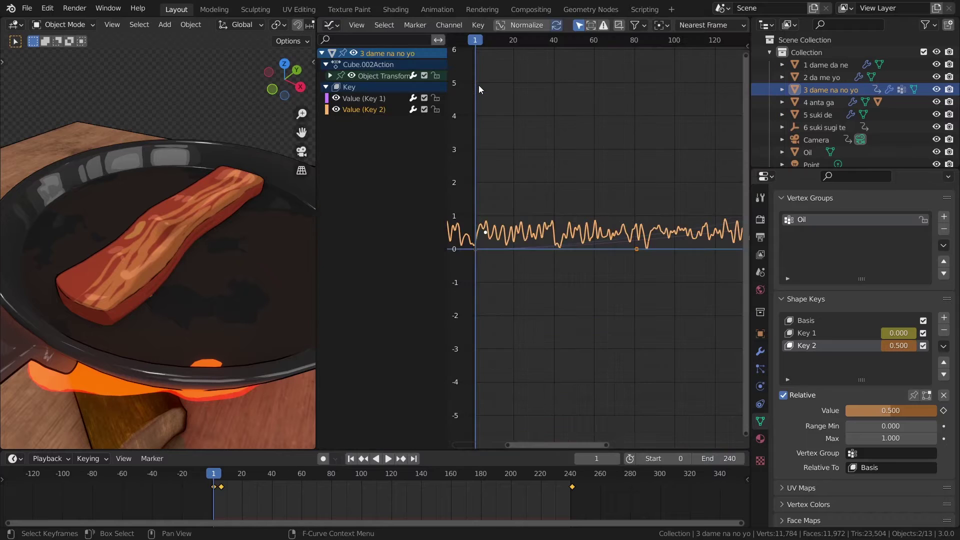
click(747, 46)
click(743, 105)
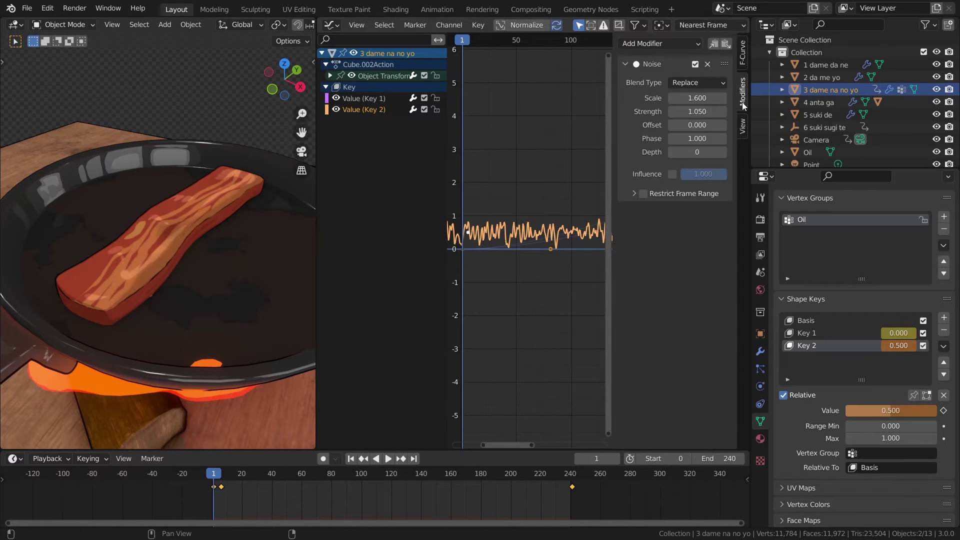
Examine the Noise modifier's scale and strength and the shape of the Key 2 curve up close
mouse_move(697, 98)
mouse_down()
mouse_move(725, 98)
mouse_move(689, 98)
mouse_move(744, 112)
mouse_move(675, 111)
mouse_move(734, 112)
mouse_move(693, 114)
mouse_up()
scroll(521, 167, up, 5)
middle_drag(521, 167, 646, 168)
middle_drag(364, 213, 281, 218)
scroll(329, 245, up, 6)
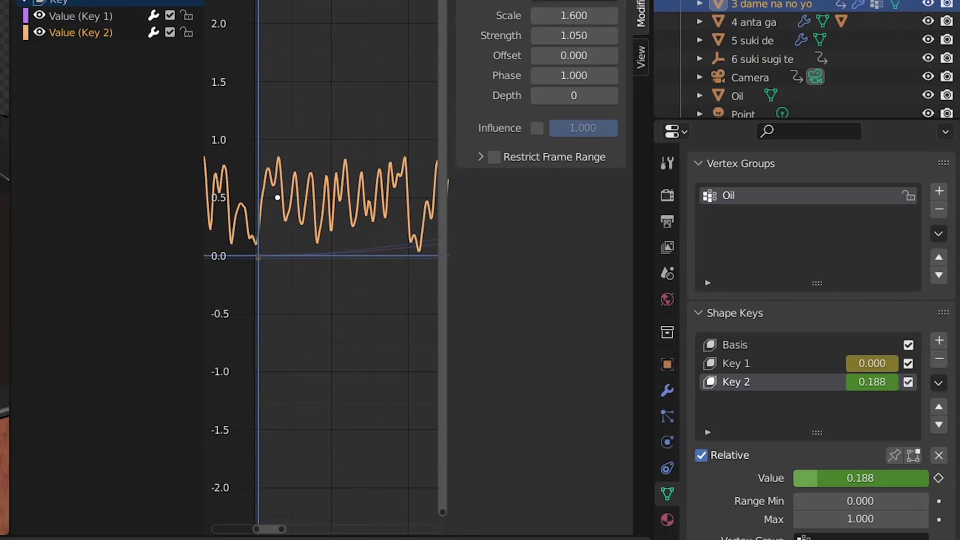
Set the Key 2 shape key's value to 0 and insert a keyframe for it
click(855, 475)
text(0)
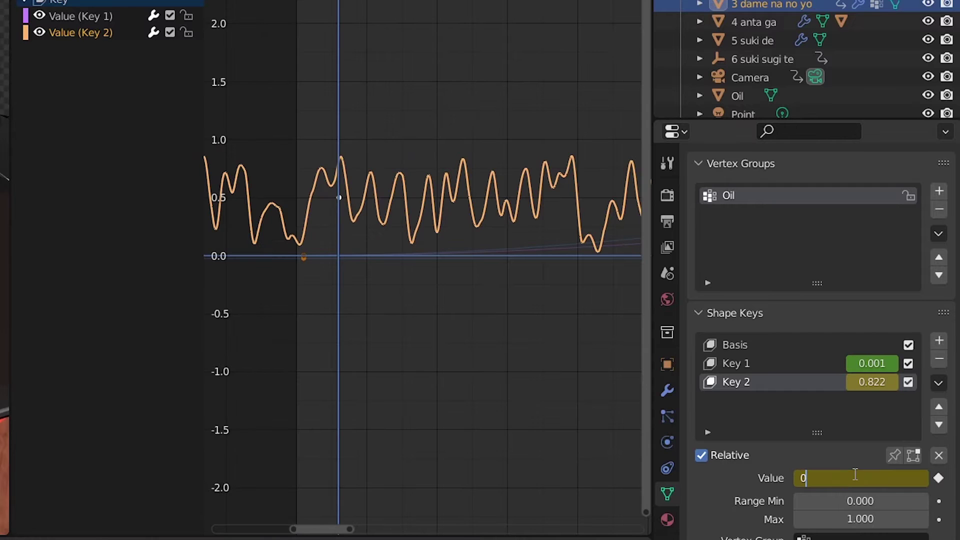
key(Return)
key(i)
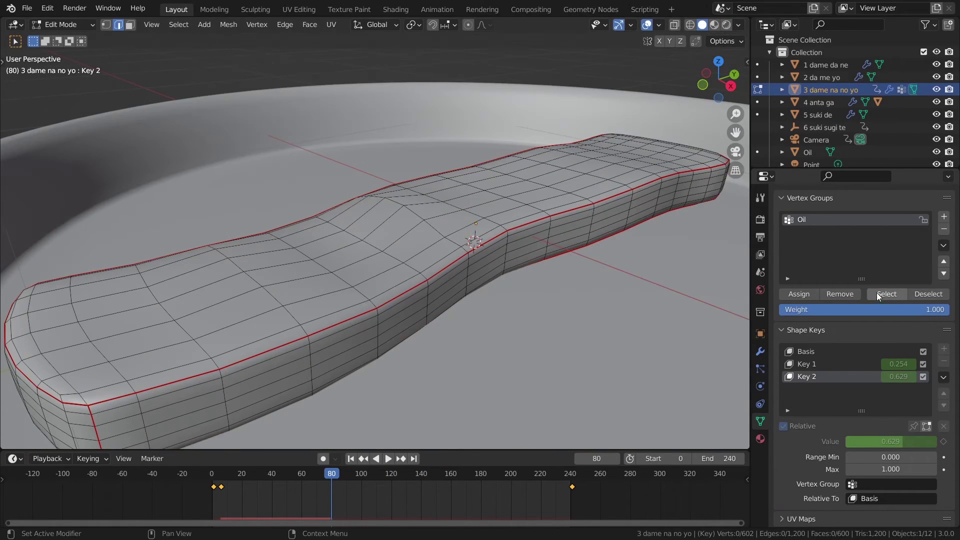
Select the vertices assigned to the Oil vertex group and inspect where they lie on the bacon mesh
click(886, 294)
middle_drag(490, 240, 550, 228)
click(660, 231)
click(886, 292)
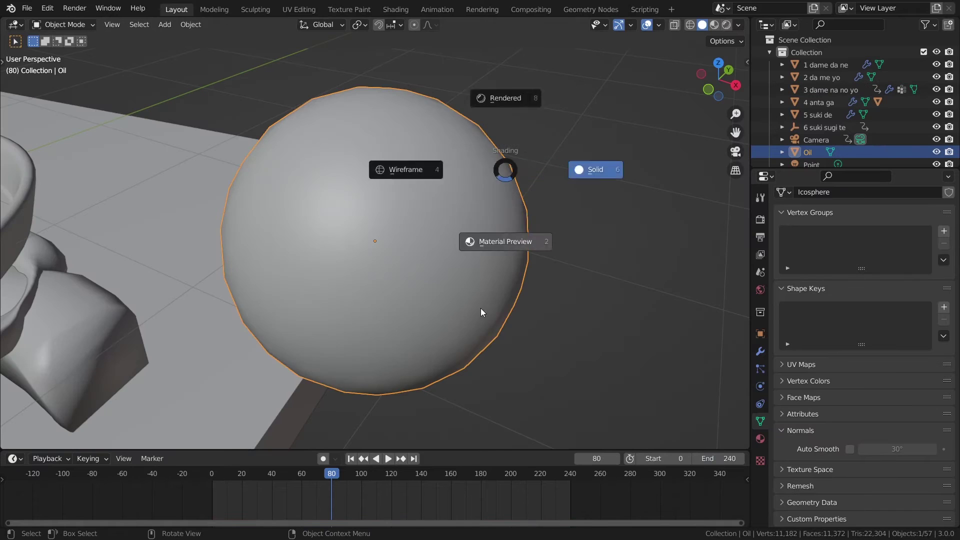
Show the Oil icosphere in Material Preview shading and inspect its mesh in Edit Mode
click(503, 283)
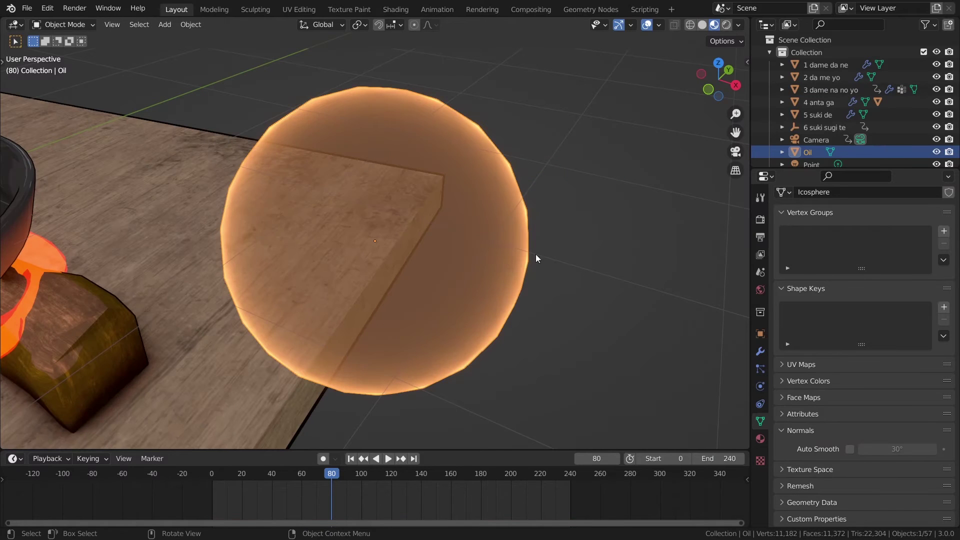
scroll(490, 277, down, 4)
key(Tab)
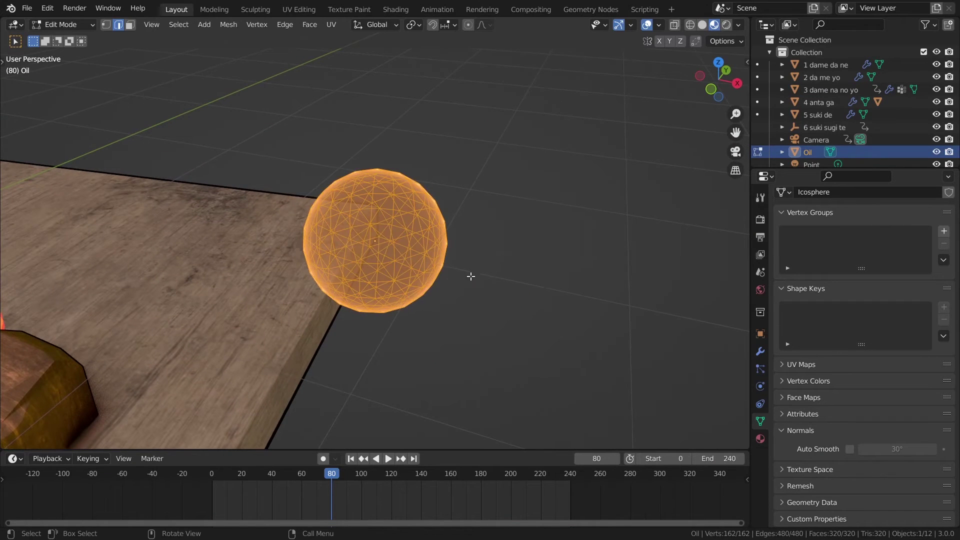
middle_drag(449, 280, 510, 270)
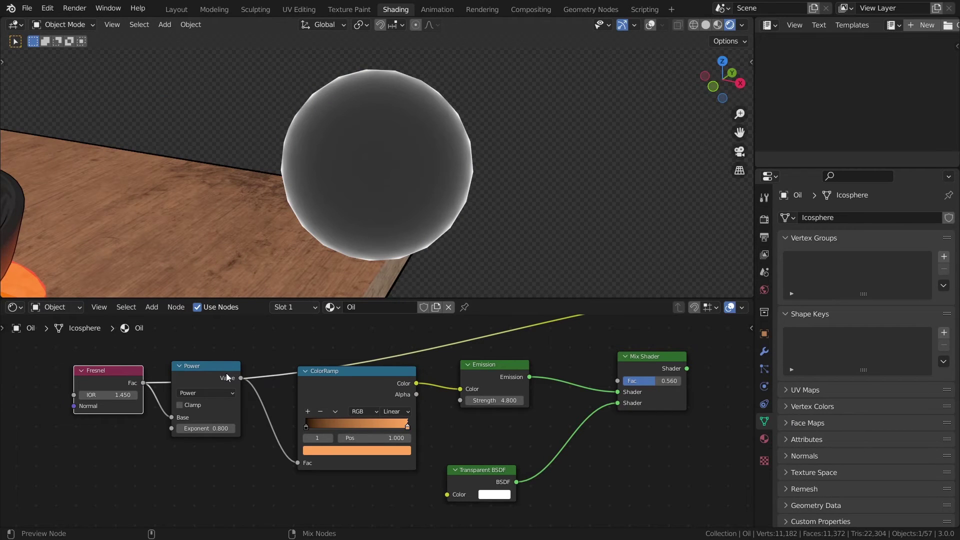
Preview the Oil material's Power, ColorRamp, Emission and Mix Shader nodes one after another on the sphere
ctrl+shift+click(227, 378)
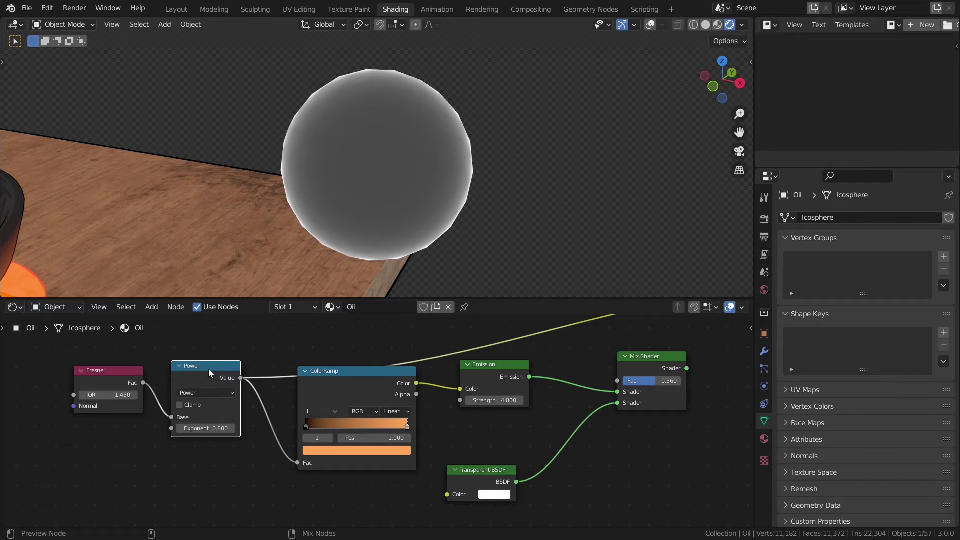
ctrl+shift+click(368, 390)
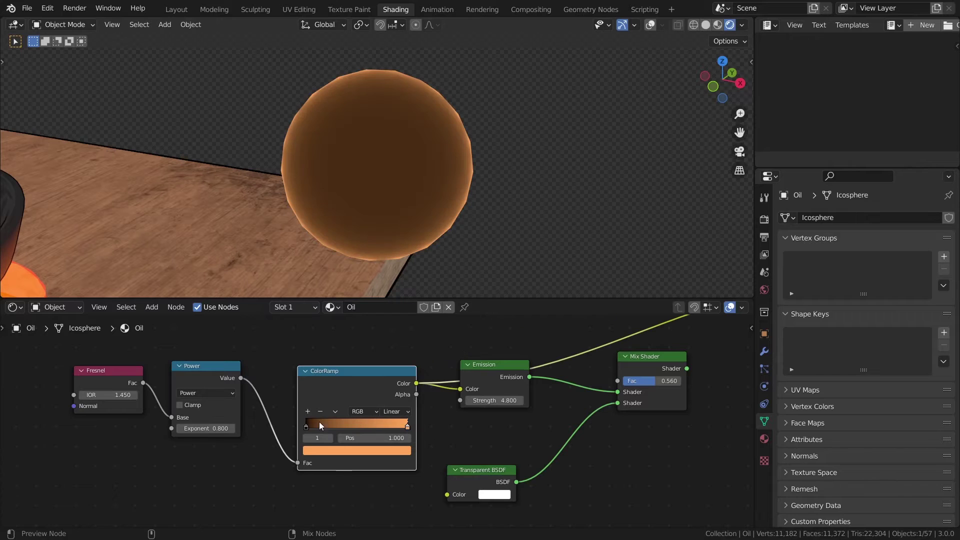
ctrl+shift+click(487, 377)
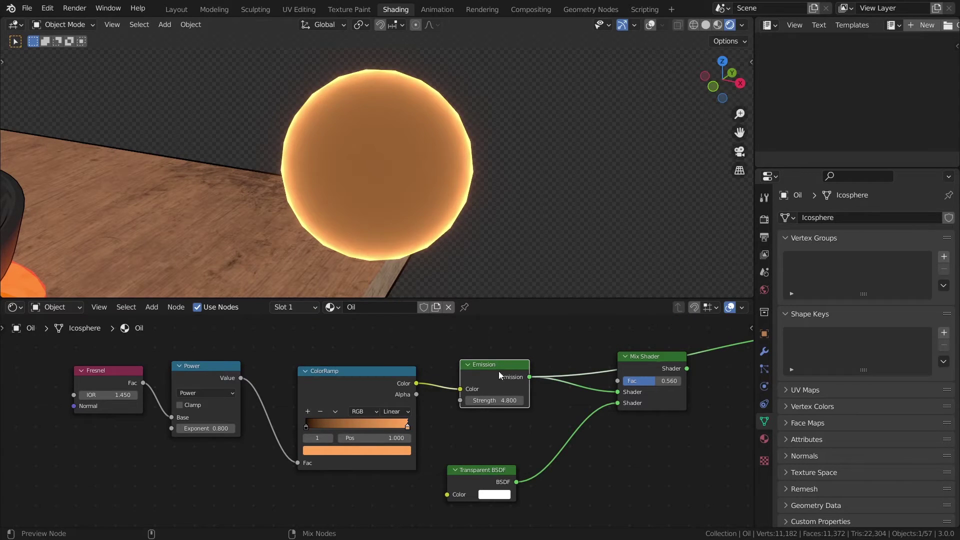
ctrl+shift+click(645, 369)
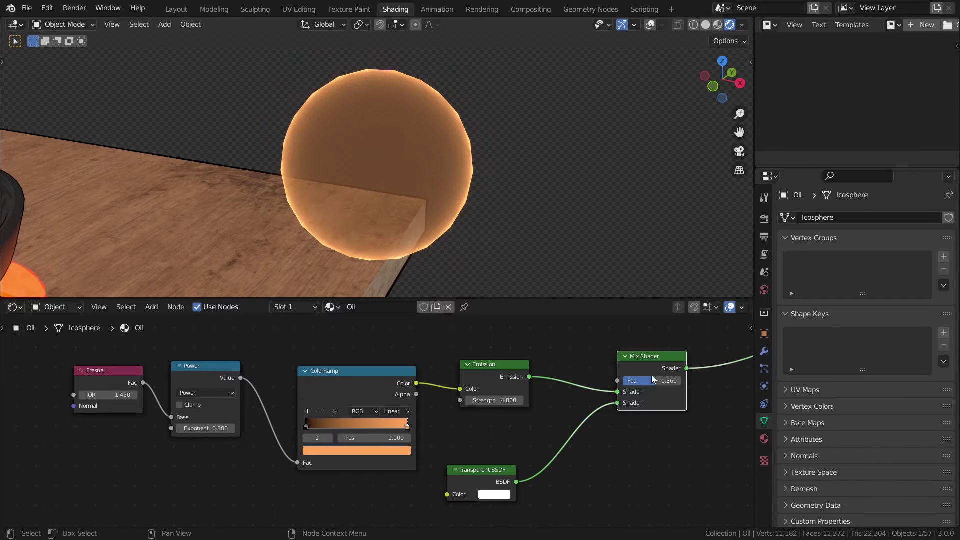
Show the Oil object's material properties and look through its settings
middle_drag(652, 381, 558, 395)
mouse_move(558, 395)
mouse_down()
mouse_move(535, 395)
mouse_move(585, 395)
mouse_move(559, 395)
mouse_up()
click(764, 439)
scroll(858, 406, down, 4)
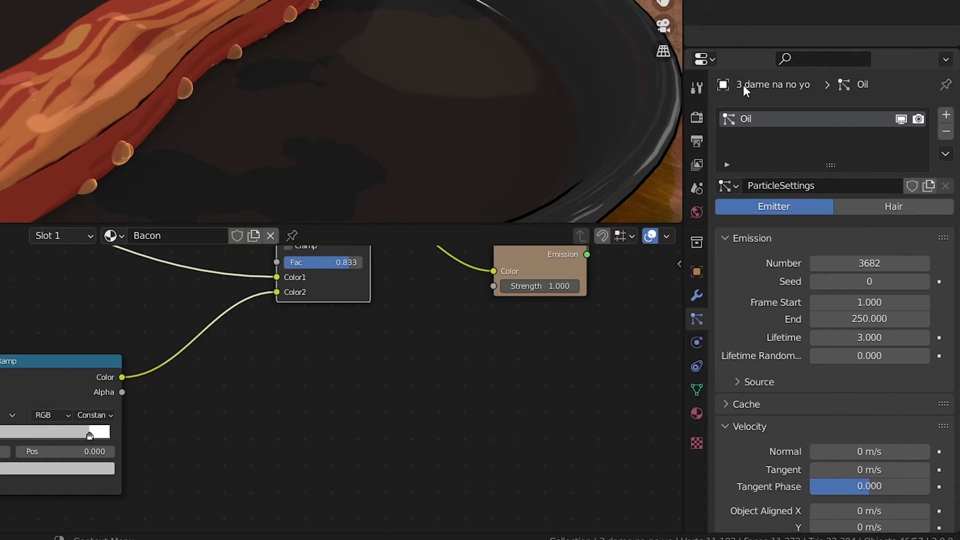
Bring the Oil particles' normal velocity back to 0 m/s and render the particles as Object
scroll(870, 289, down, 8)
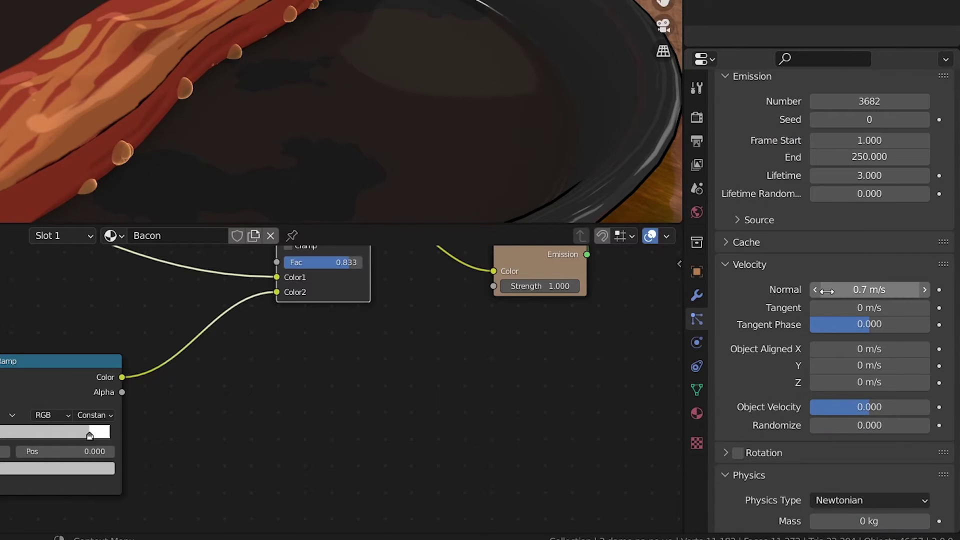
drag(834, 290, 800, 290)
scroll(783, 280, down, 20)
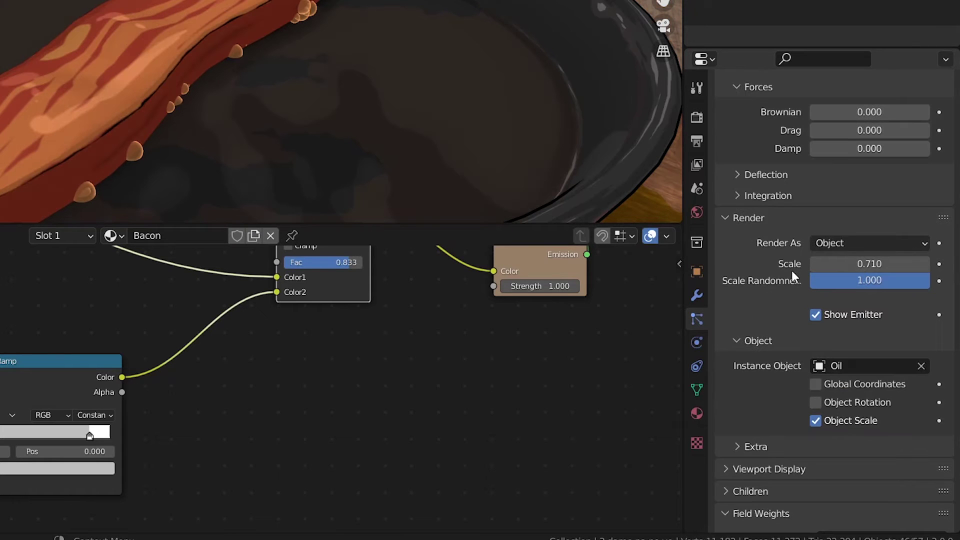
click(866, 245)
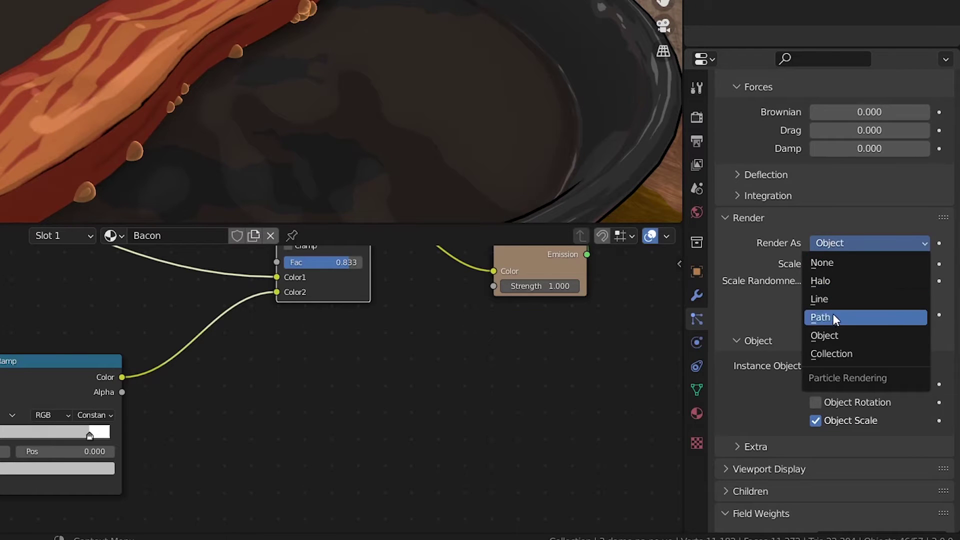
click(833, 335)
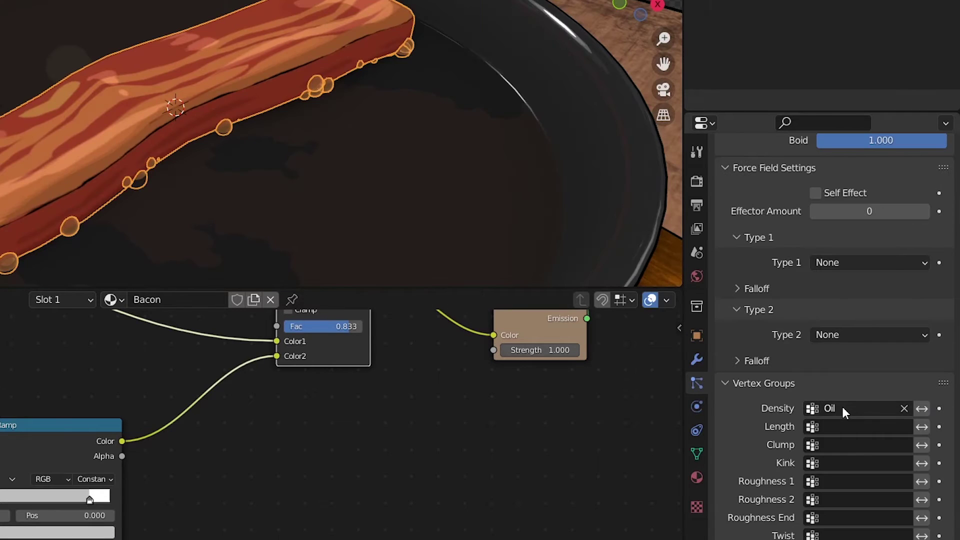
Assign the Oil vertex group to the particle system's density
click(843, 408)
click(814, 434)
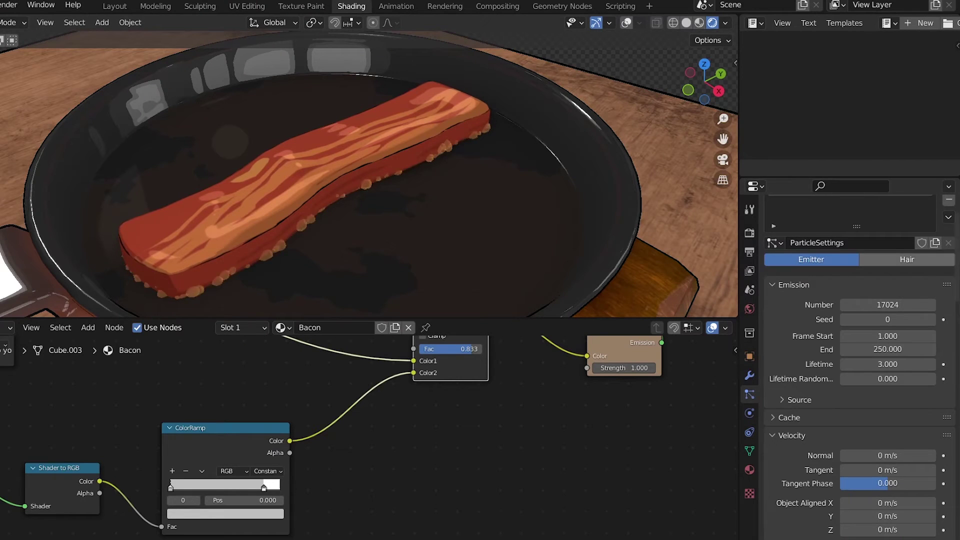
Set the bubble particle system's emission number to 2600 and its lifetime to 3
mouse_move(895, 304)
mouse_down()
mouse_move(880, 305)
mouse_move(915, 304)
mouse_move(906, 304)
mouse_up()
click(906, 305)
text(2600)
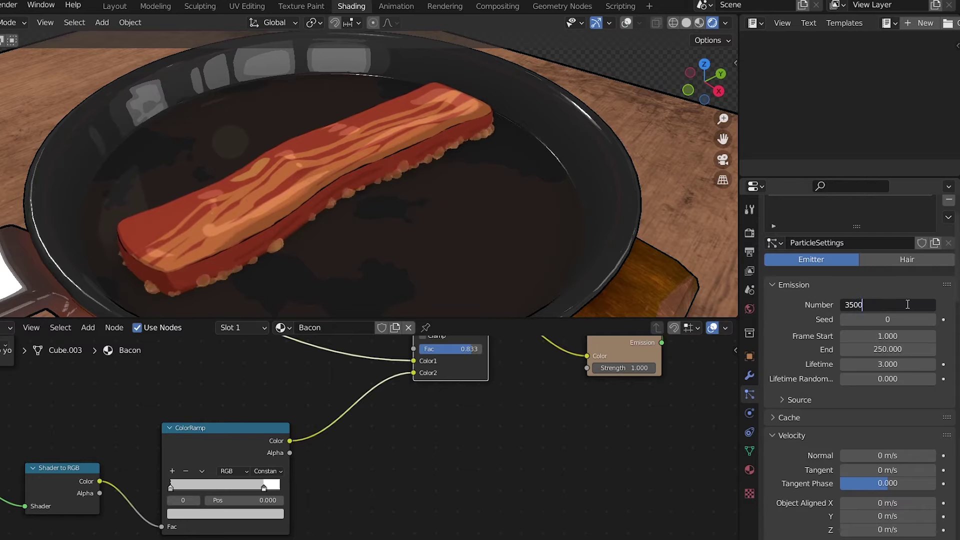
key(Return)
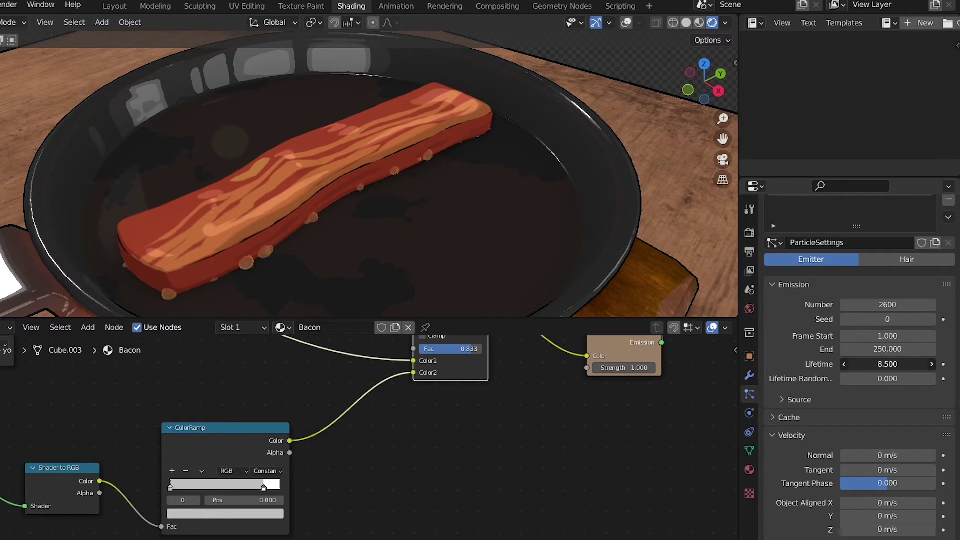
drag(883, 365, 875, 365)
click(883, 366)
text(3)
key(Return)
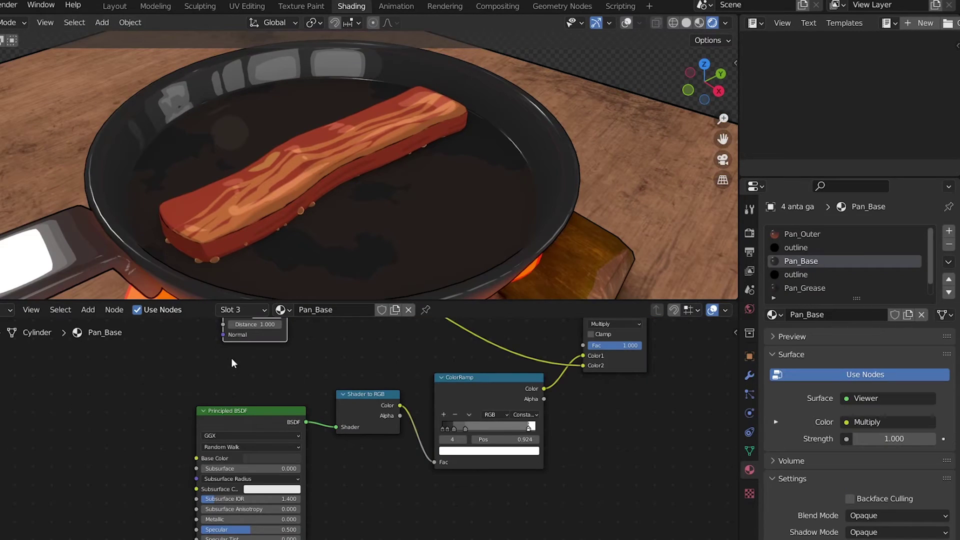
Preview Pan_Base's Principled BSDF, Shader to RGB and ColorRamp nodes one after another on the pan
scroll(232, 364, up, 2)
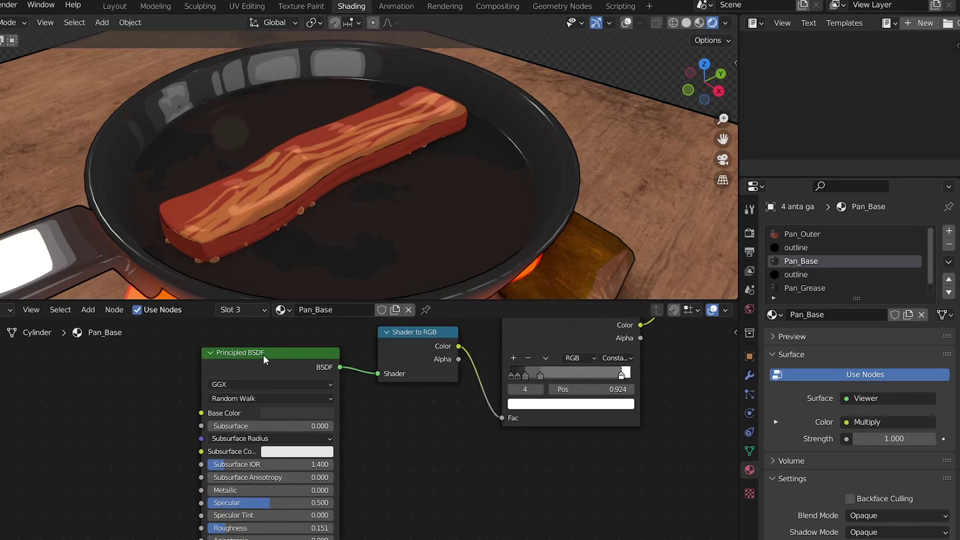
drag(270, 351, 256, 359)
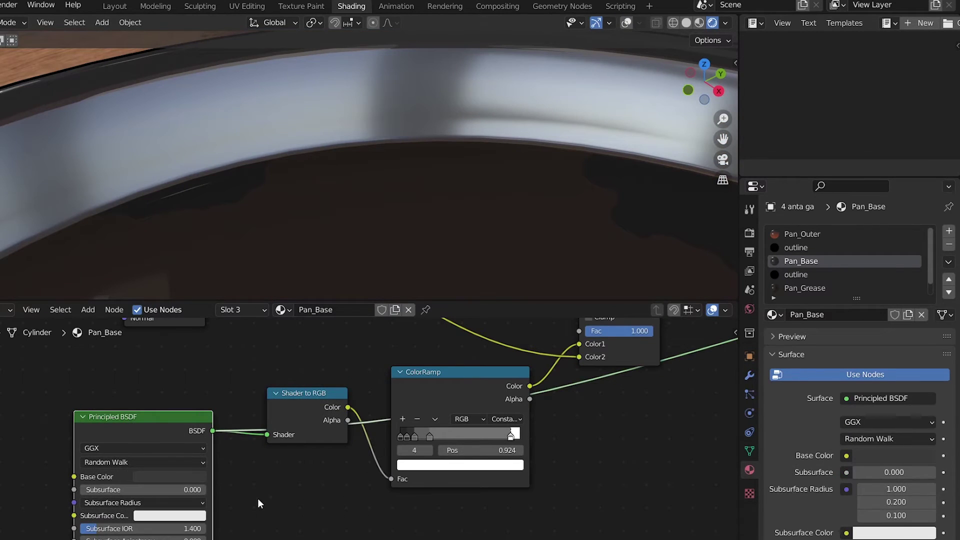
middle_drag(241, 521, 328, 418)
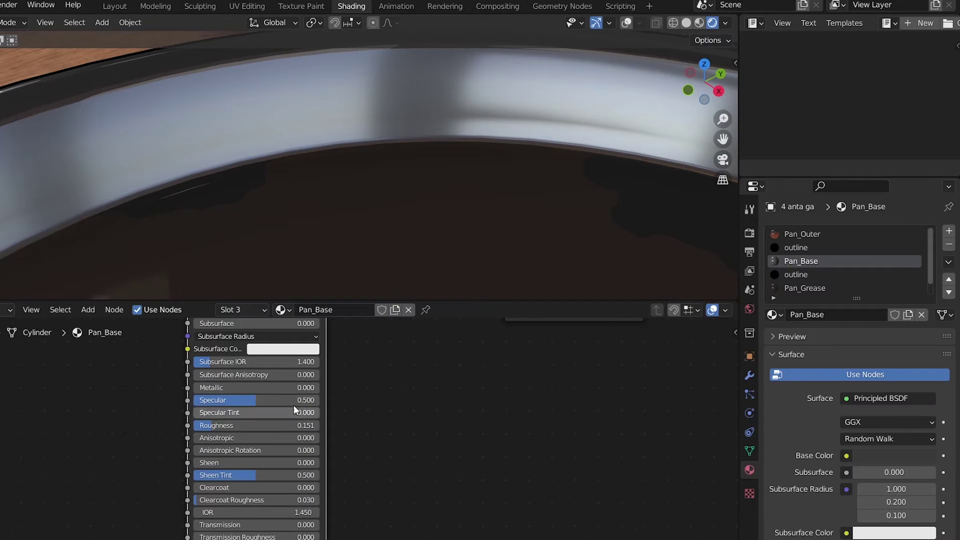
middle_drag(229, 332, 220, 428)
middle_drag(335, 425, 264, 455)
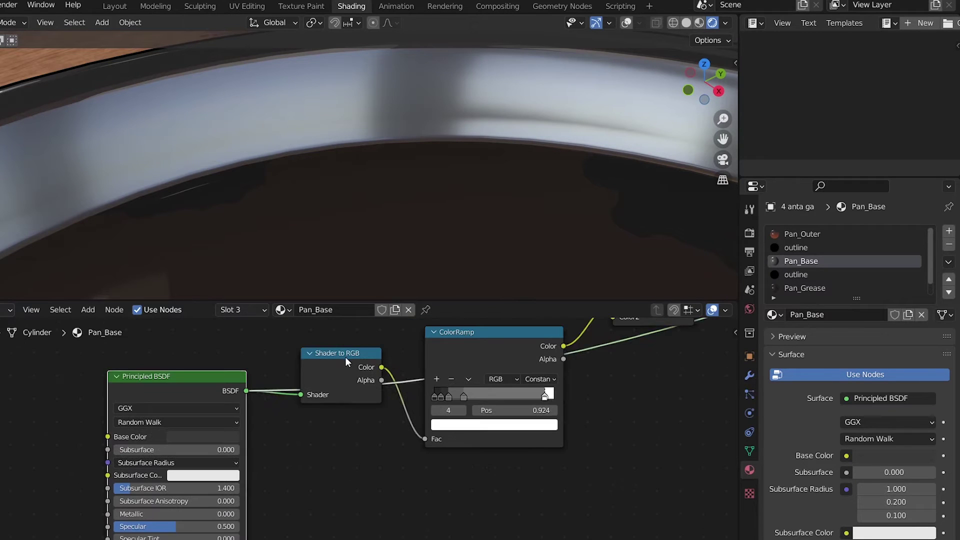
ctrl+shift+click(344, 362)
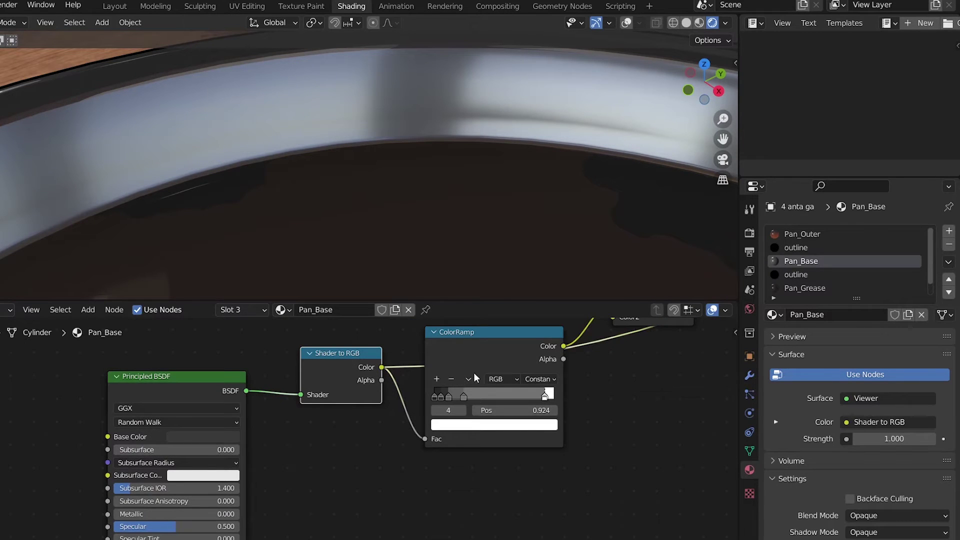
ctrl+shift+click(478, 345)
middle_drag(528, 359, 381, 414)
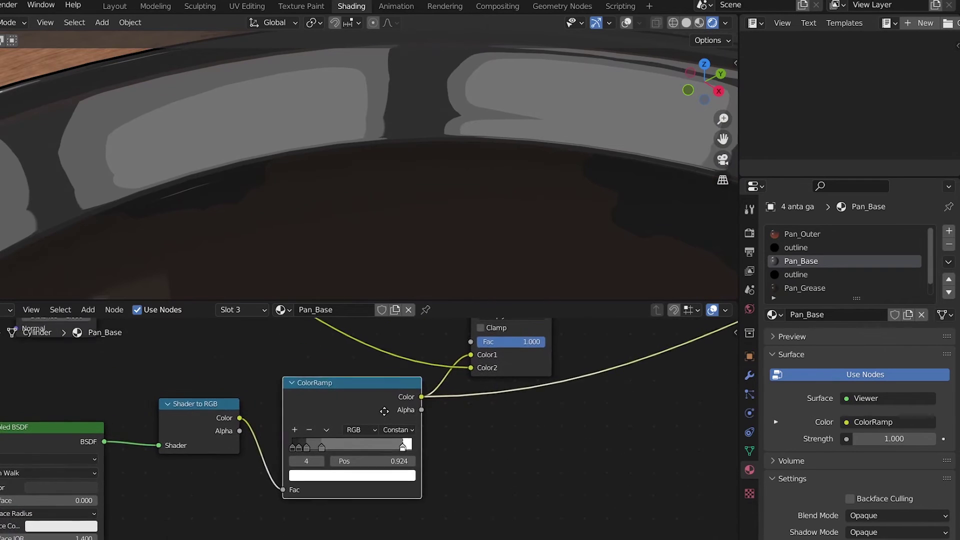
scroll(404, 188, down, 4)
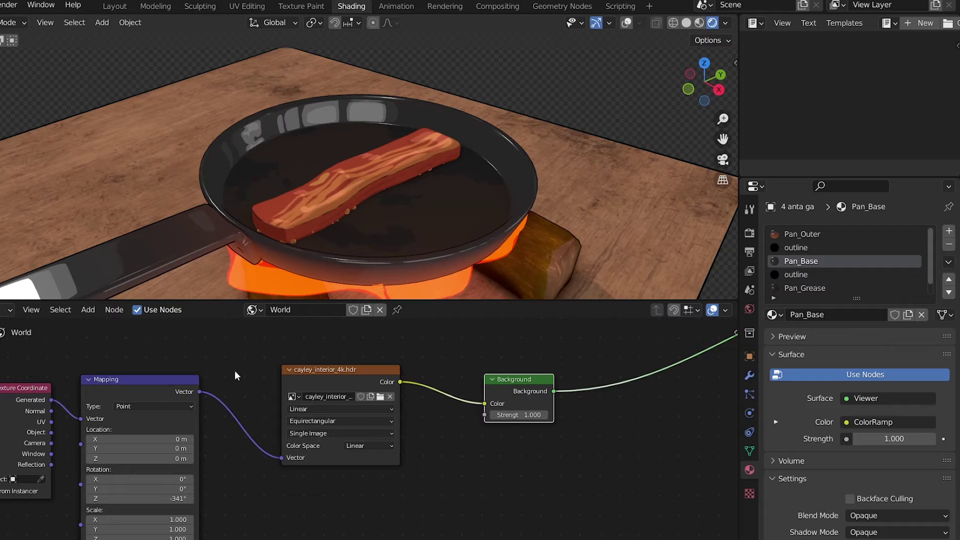
Show the World's cayley_interior_4k.hdr texture node and open the Material Preview's choice of lighting HDRIs
mouse_move(313, 369)
mouse_down()
mouse_move(342, 369)
mouse_move(320, 367)
mouse_move(326, 384)
mouse_move(318, 377)
mouse_up()
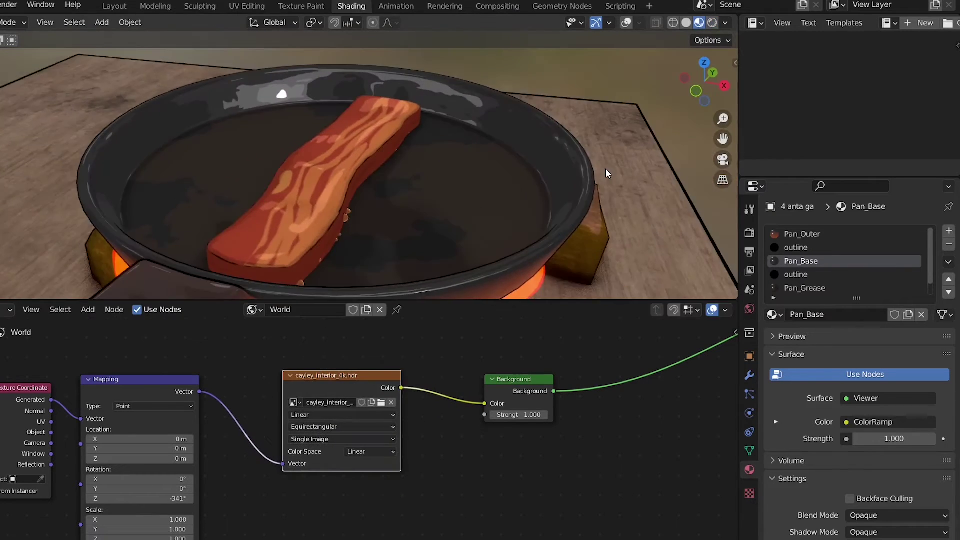
middle_drag(605, 169, 629, 100)
click(725, 23)
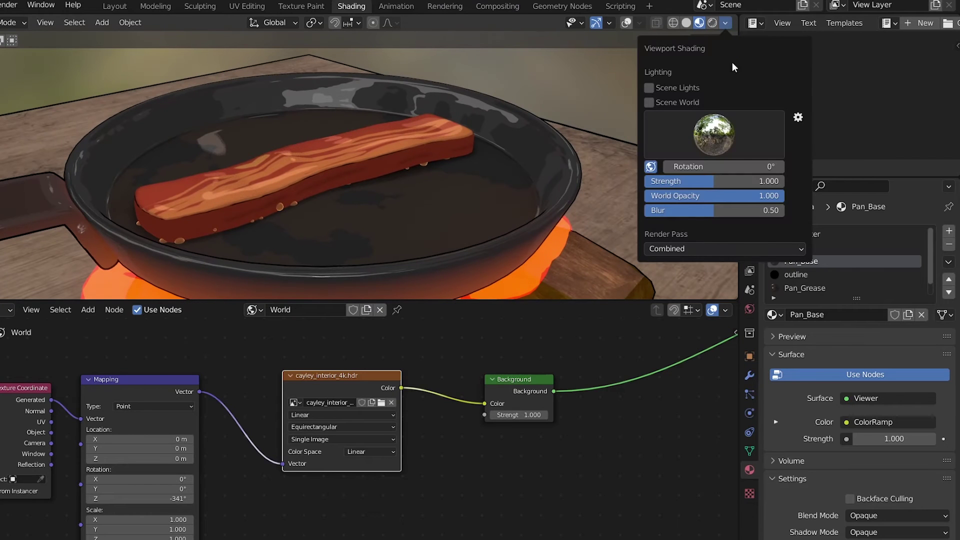
click(721, 134)
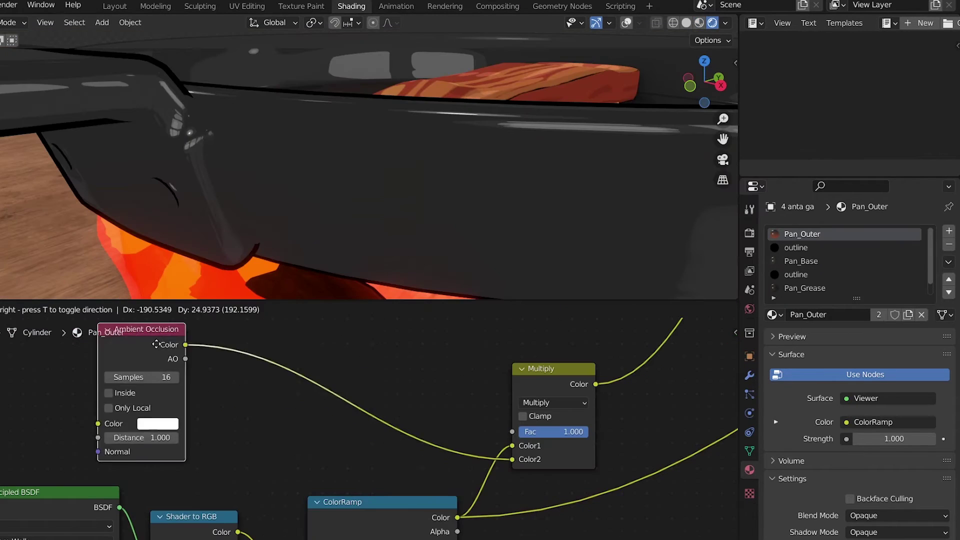
Reposition Pan_Outer's Ambient Occlusion node and preview the Multiply node that blends it with the ColorRamp
drag(210, 462, 302, 448)
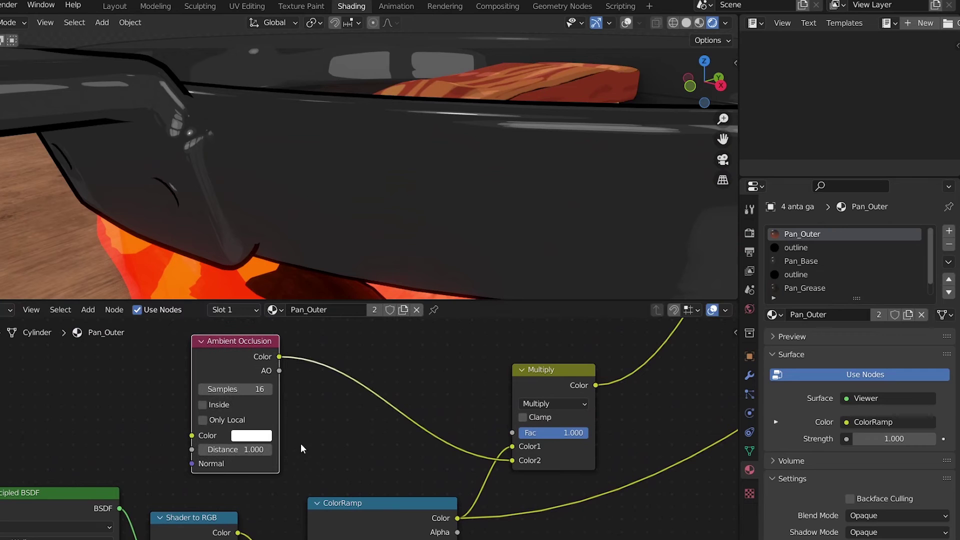
ctrl+shift+click(546, 386)
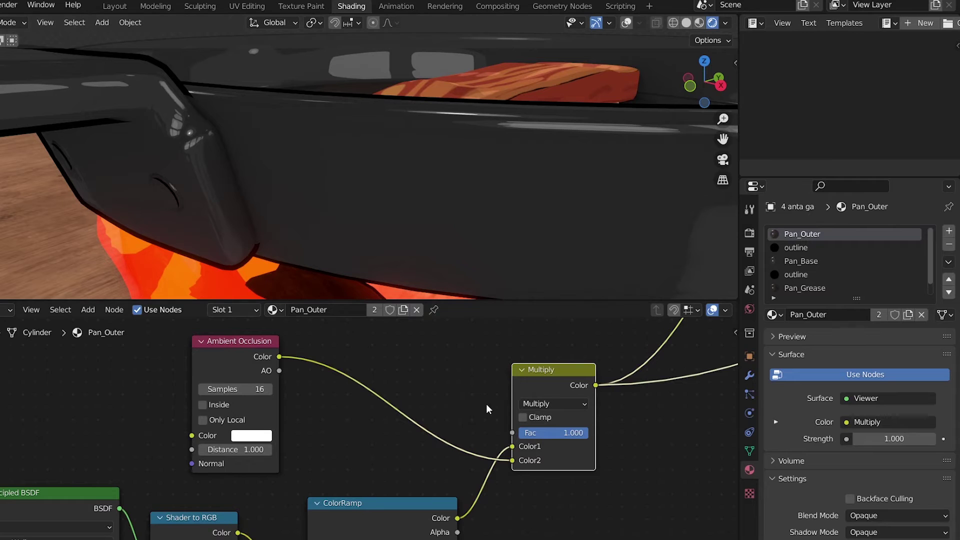
scroll(544, 418, down, 3)
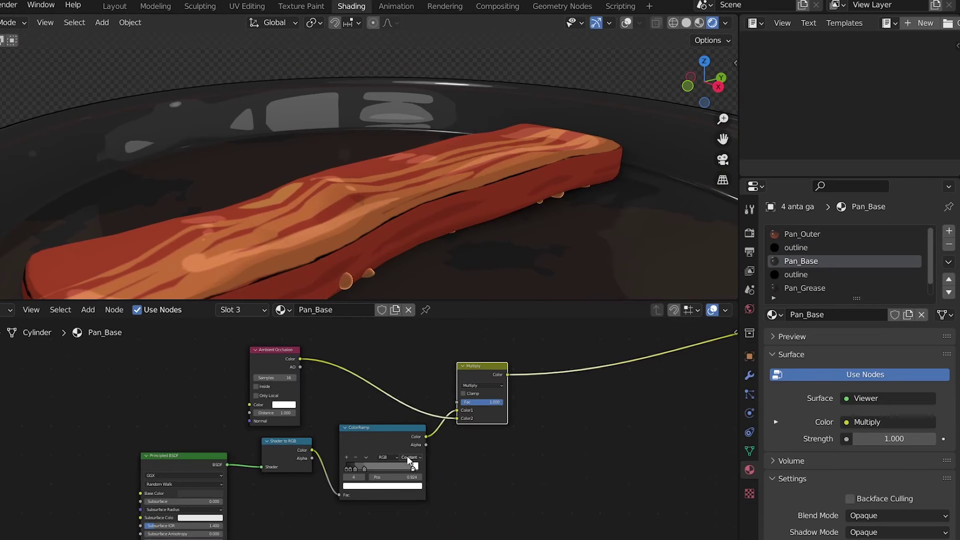
Highlight the pan faces assigned to Pan_Outer, Pan_Base and Pan_Grease one material at a time, clearing the selection after each
click(817, 234)
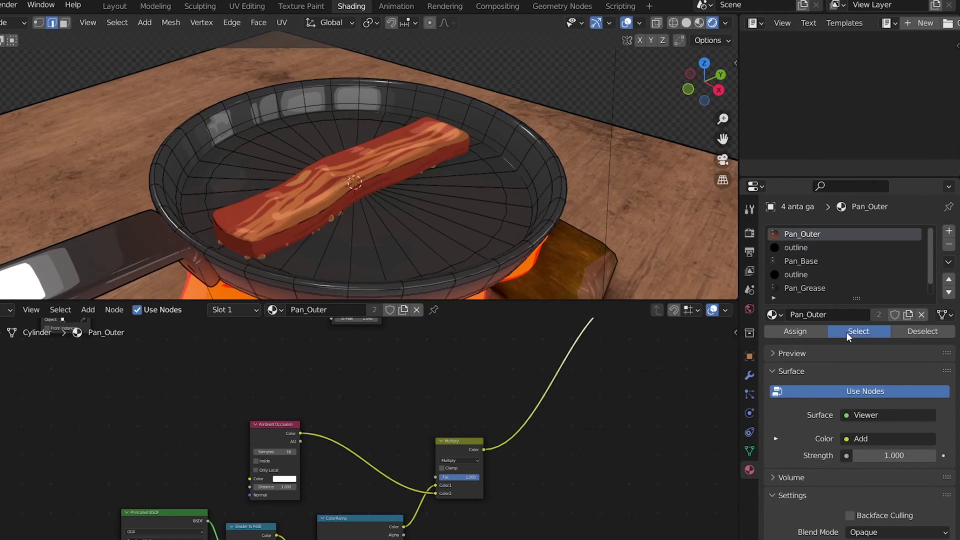
click(847, 332)
key(alt+a)
click(801, 260)
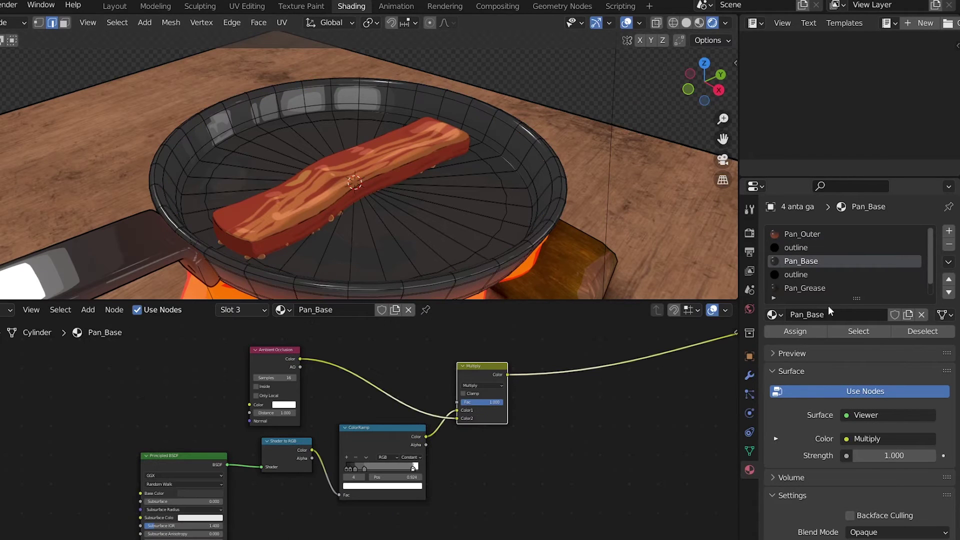
click(847, 330)
key(alt+a)
click(804, 288)
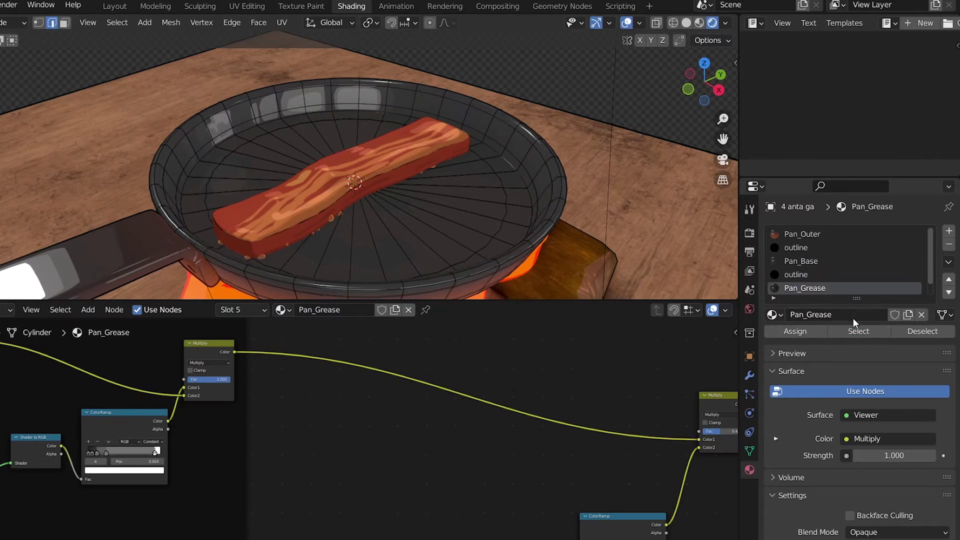
click(855, 331)
key(alt+a)
Highlight the inner rim faces of Pan_Base and the outer faces of Pan_Outer, and return to Object Mode
click(811, 256)
click(850, 331)
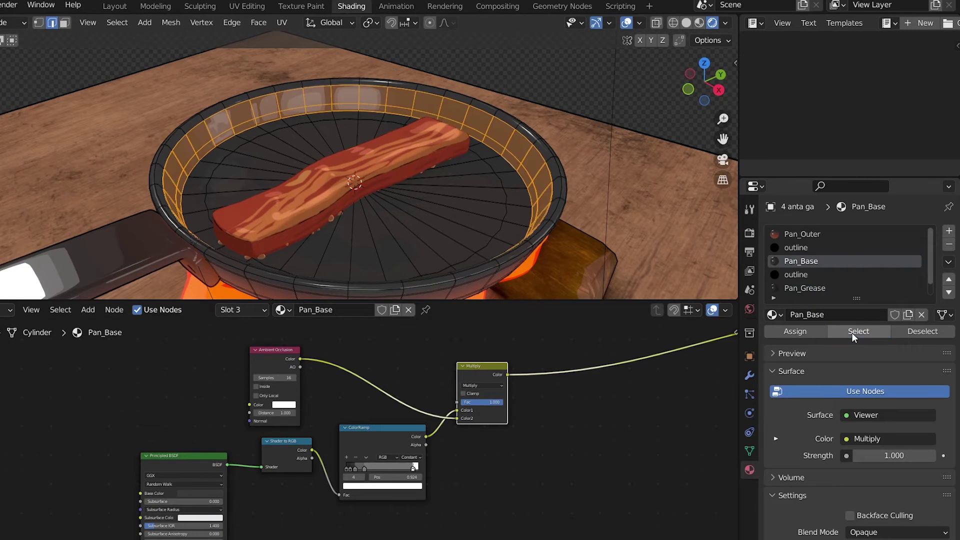
middle_drag(377, 145, 341, 139)
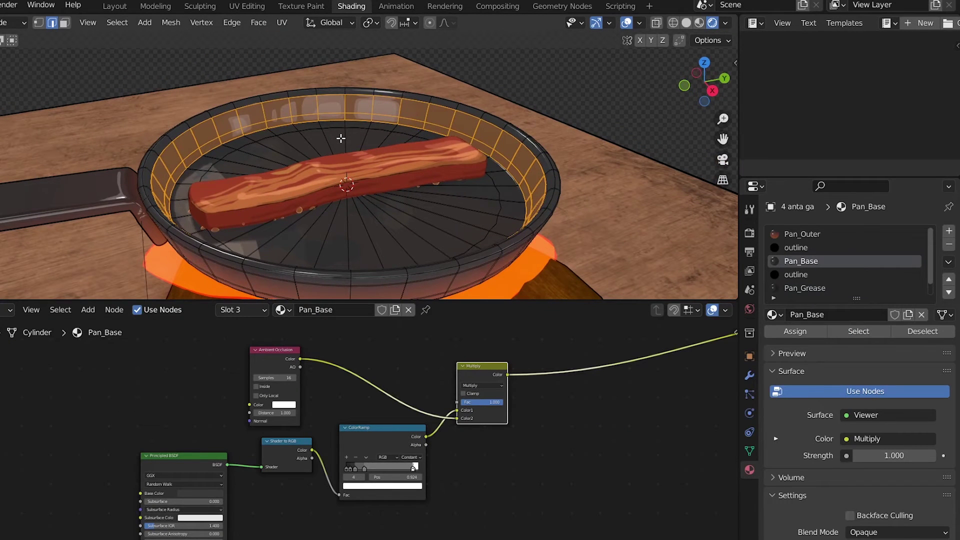
key(Home)
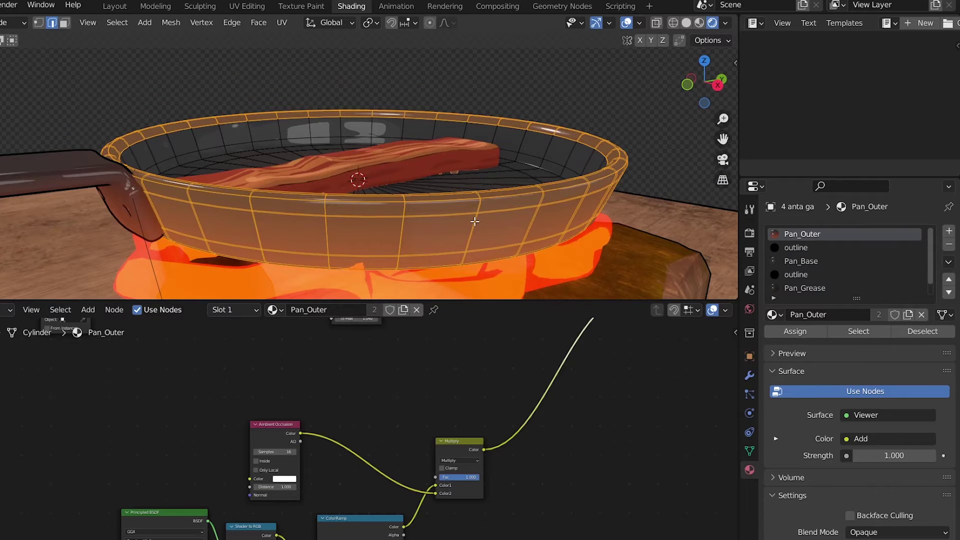
key(Tab)
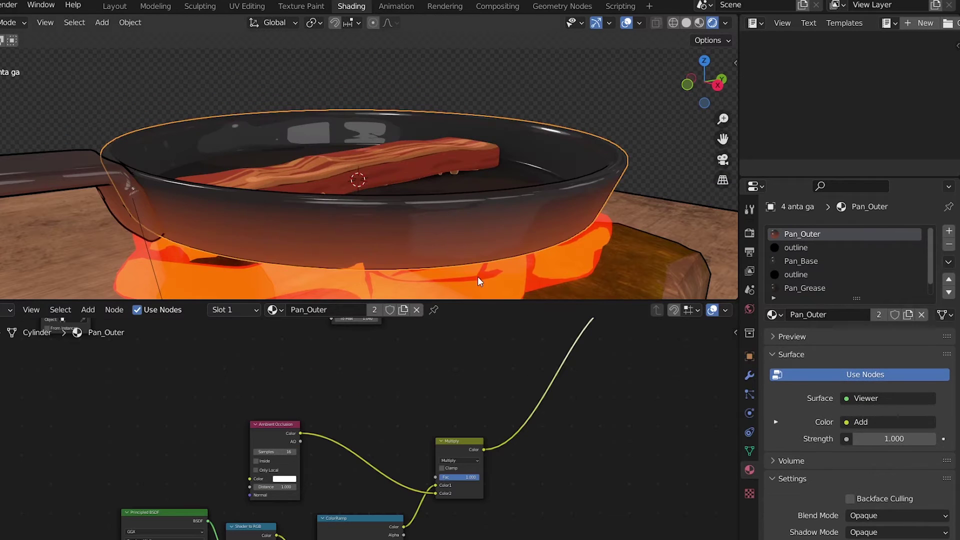
Preview Pan_Outer's orange ColorRamp on the pan and try out a lower factor on the Add node
scroll(484, 375, up, 2)
scroll(479, 370, down, 3)
scroll(478, 369, down, 3)
middle_drag(463, 356, 427, 447)
scroll(429, 430, up, 6)
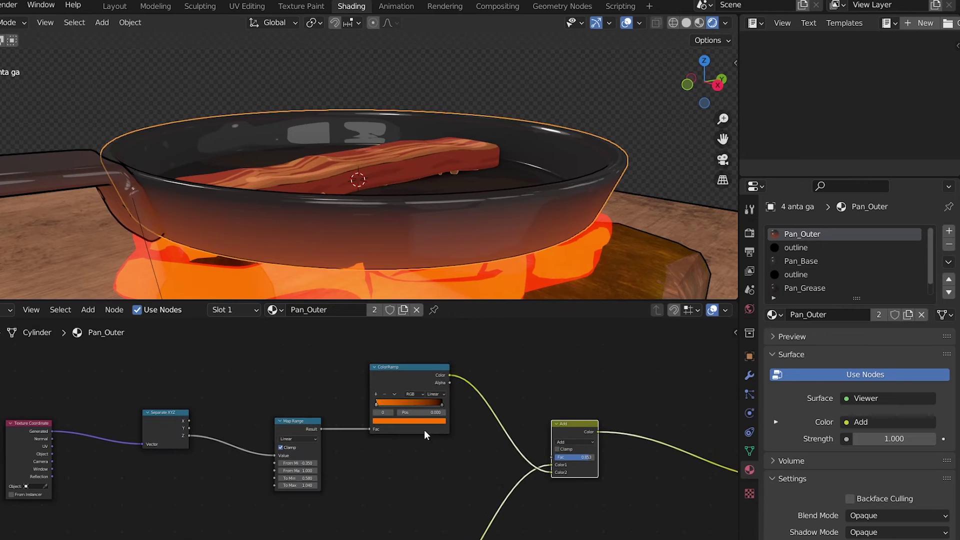
ctrl+shift+click(439, 371)
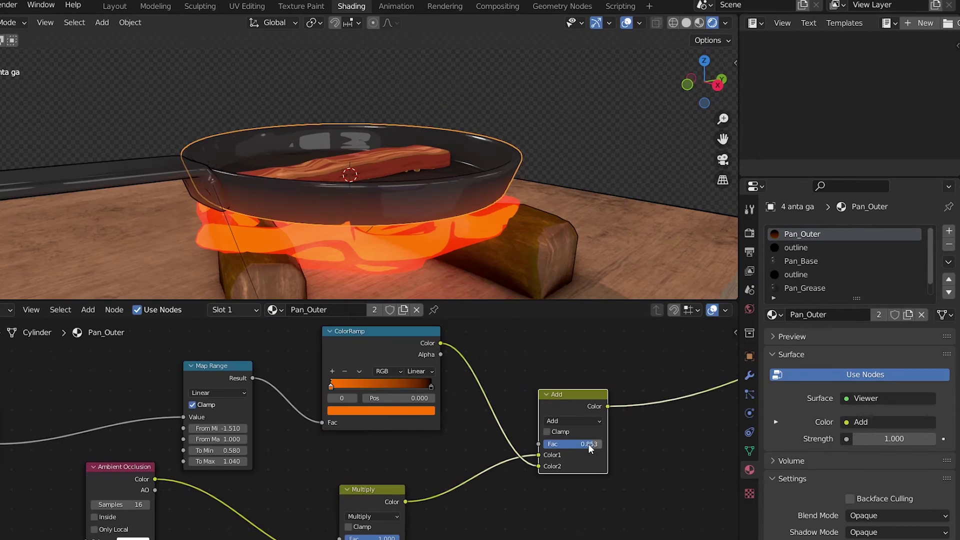
drag(575, 444, 565, 444)
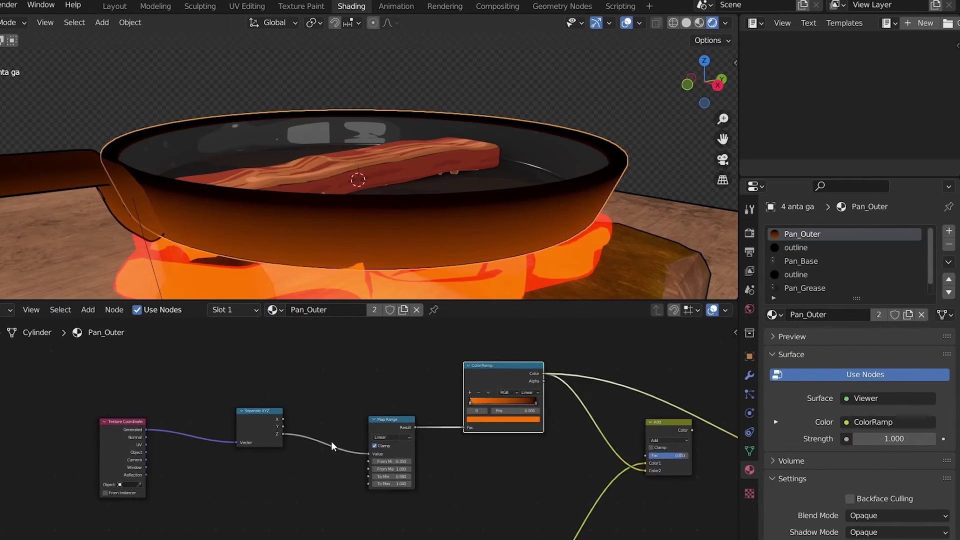
Preview the Texture Coordinate node's Generated output and the Separate XYZ node's outputs on the pan
scroll(270, 425, up, 2)
drag(50, 393, 131, 393)
ctrl+shift+click(136, 424)
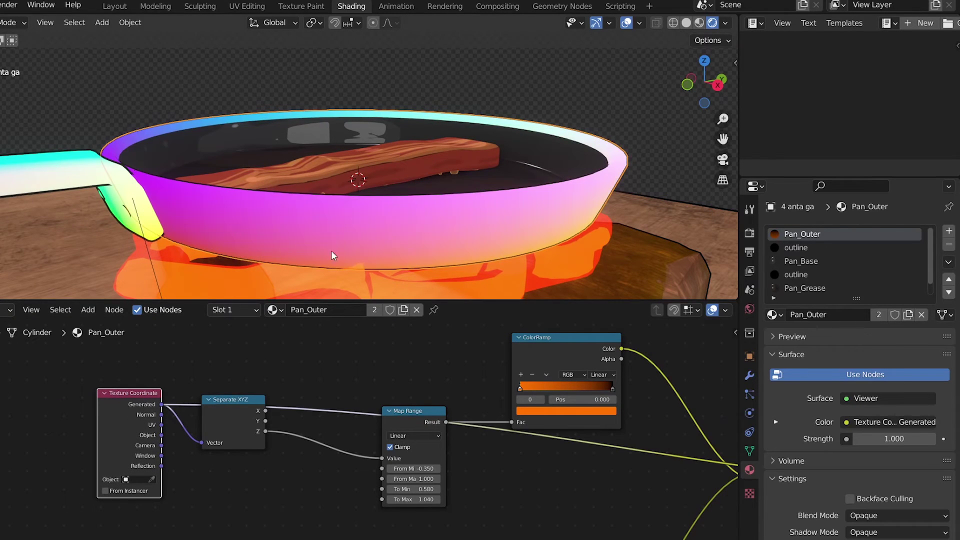
ctrl+shift+click(211, 421)
ctrl+shift+click(211, 421)
ctrl+shift+click(211, 421)
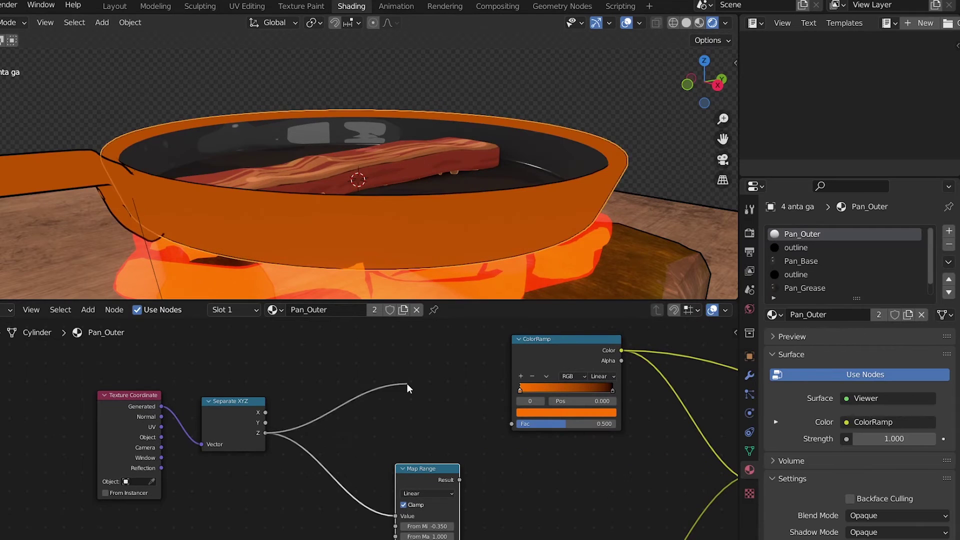
Try feeding Separate XYZ's Z output straight into the ColorRamp's Fac, and restore the link from Map Range's Result
drag(407, 383, 513, 420)
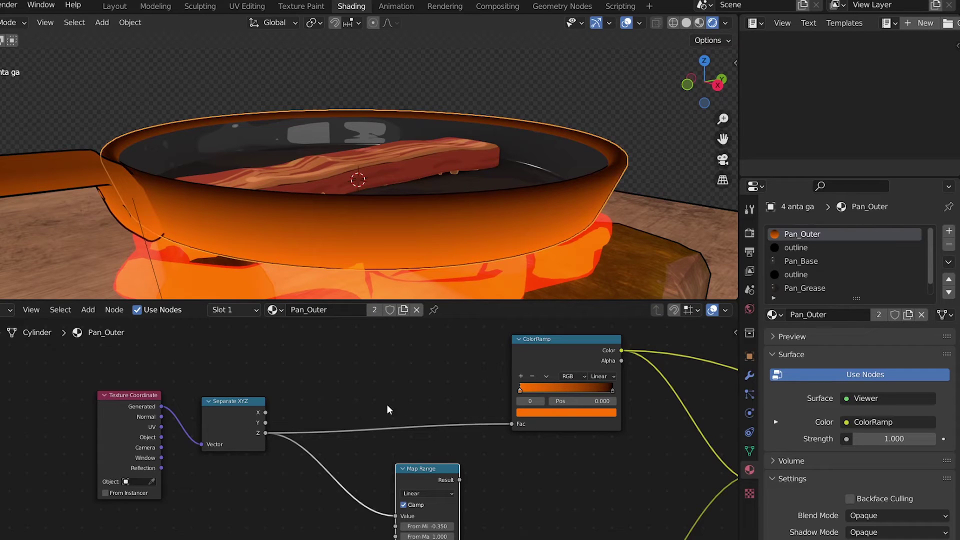
drag(443, 483, 391, 475)
drag(504, 424, 504, 424)
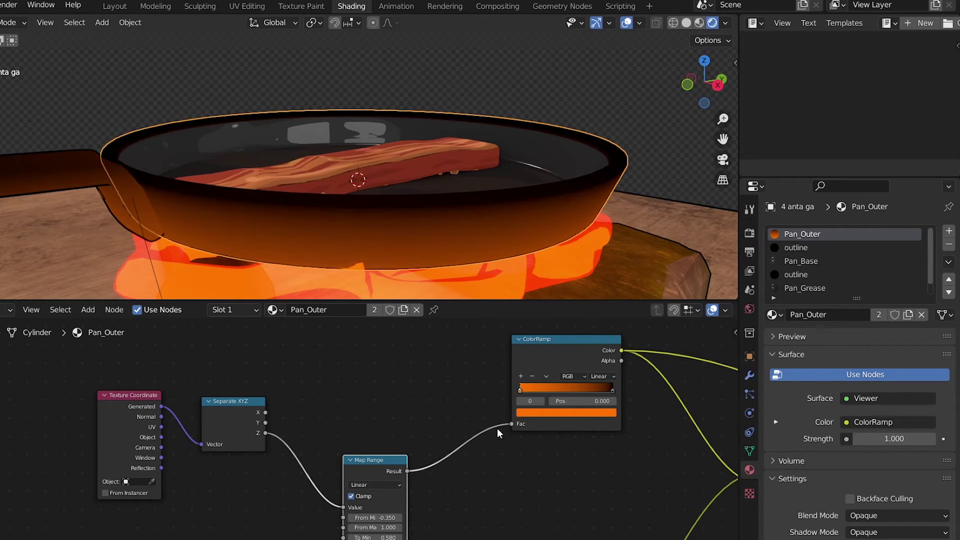
Lower the Map Range node's From Min to -3.750
scroll(424, 440, up, 5)
middle_drag(388, 514, 394, 433)
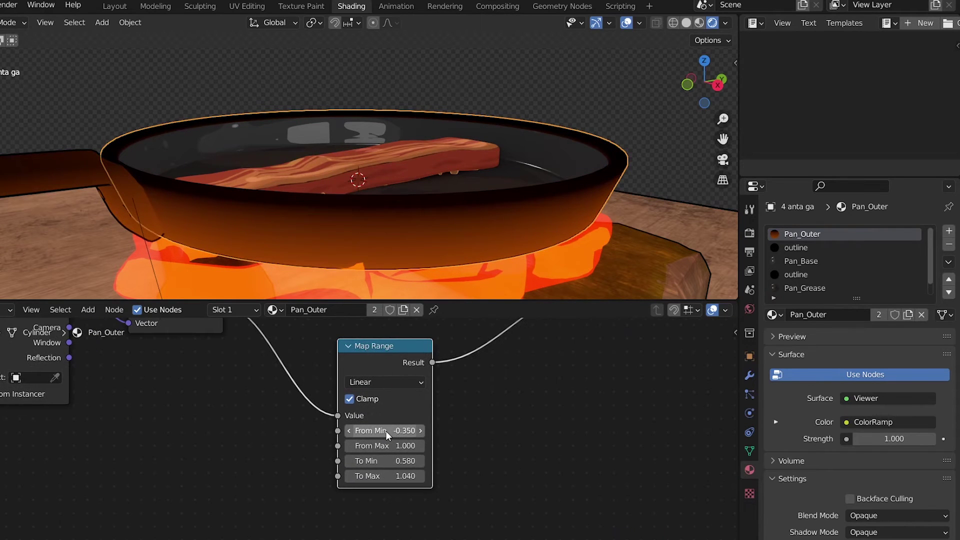
drag(393, 433, 330, 432)
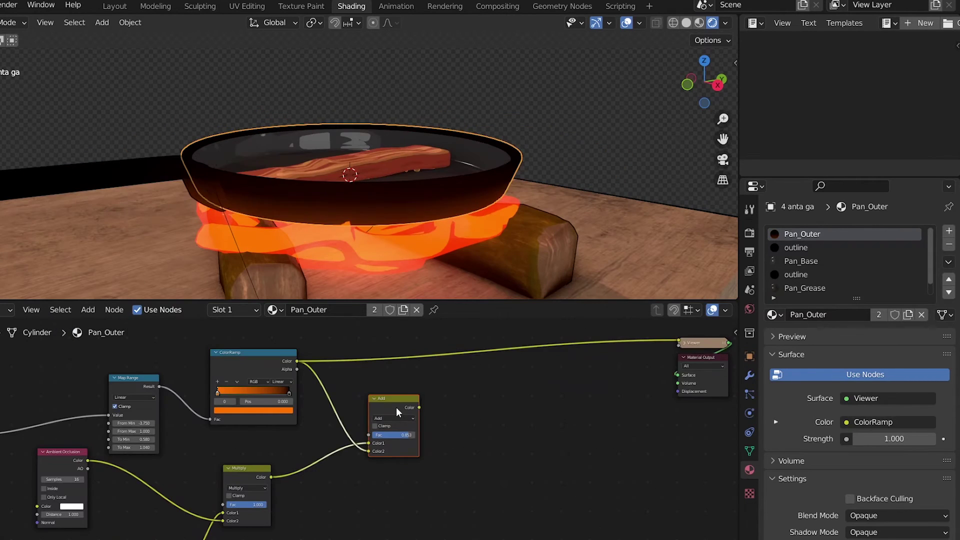
Preview the Add node's result on the pan and raise the Map Range node's From Min to bring up the glow
ctrl+shift+click(395, 409)
middle_drag(270, 382, 391, 379)
scroll(330, 441, up, 2)
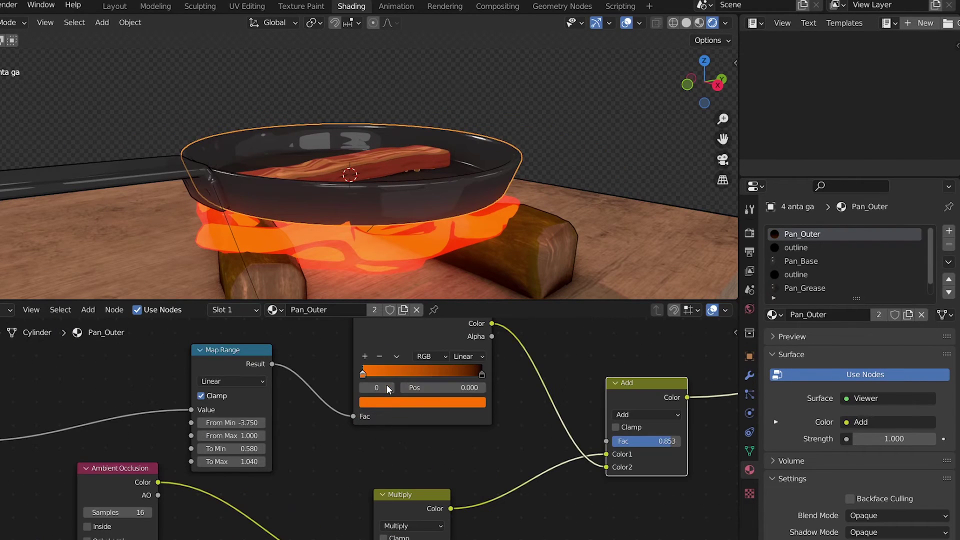
drag(267, 429, 274, 429)
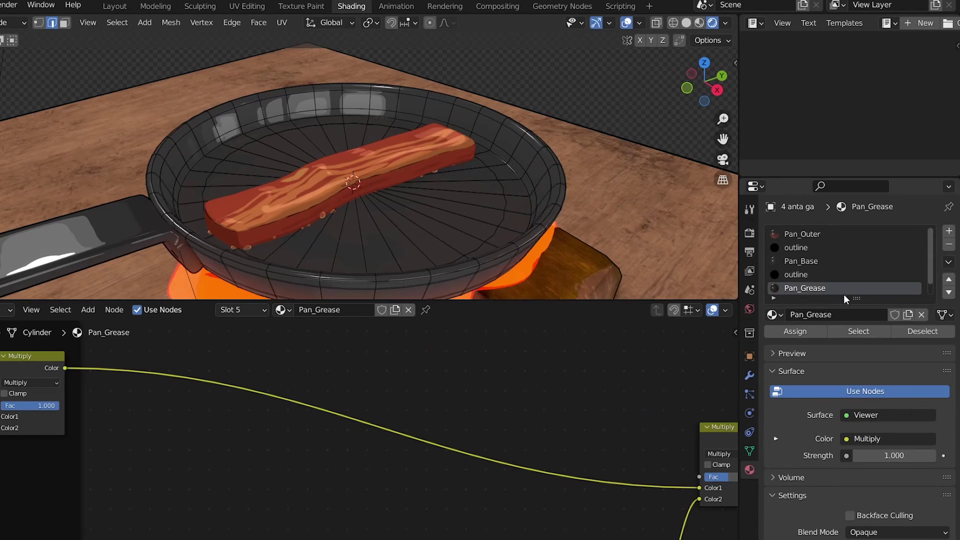
Select the pan faces assigned to the Pan_Grease material
click(860, 333)
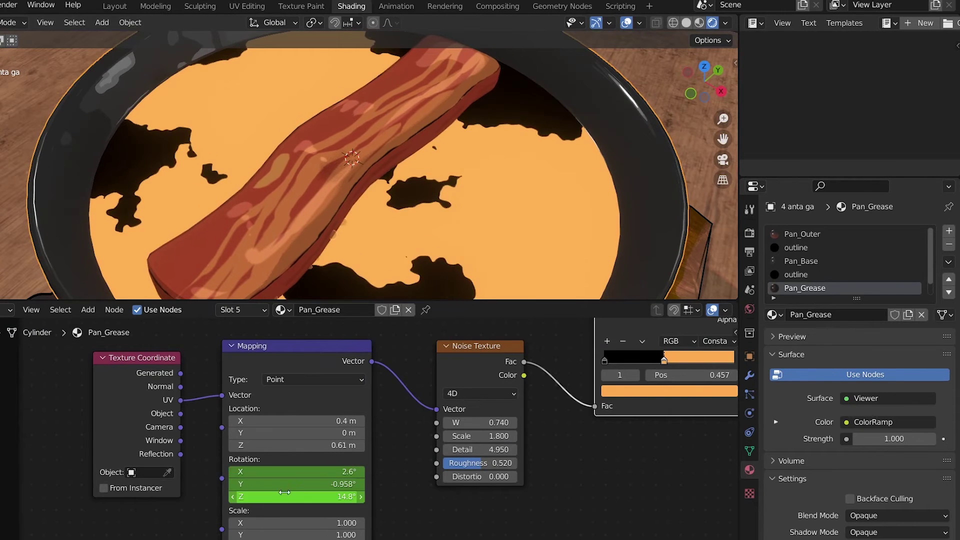
Adjust the Mapping node's rotation in the grease material and feed Texture Coordinate's UV output into the Mapping node's Vector
drag(256, 485, 325, 486)
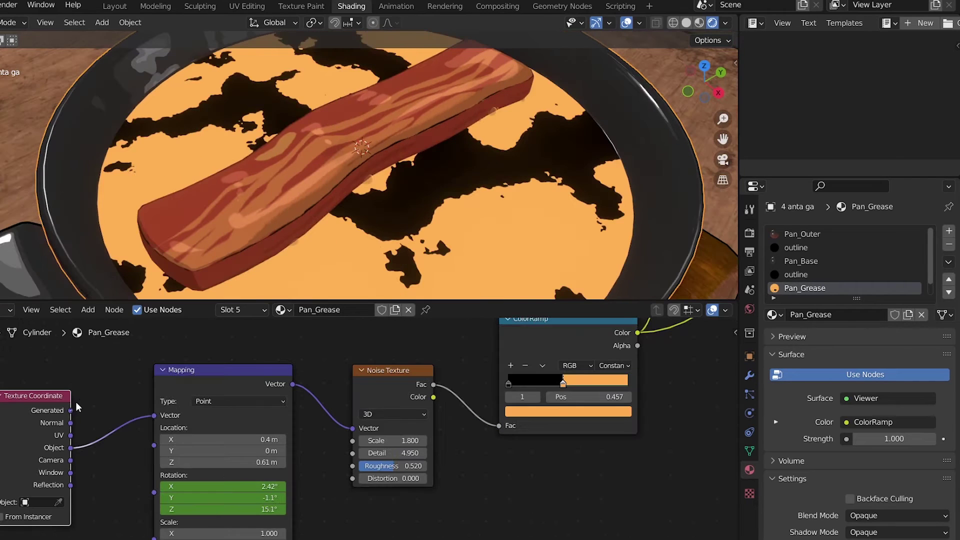
drag(71, 410, 159, 417)
drag(159, 416, 155, 416)
Cut the link from Mapping to Noise Texture, switch the noise to 4D, and raise its W value
ctrl+right_drag(340, 452, 340, 454)
click(389, 414)
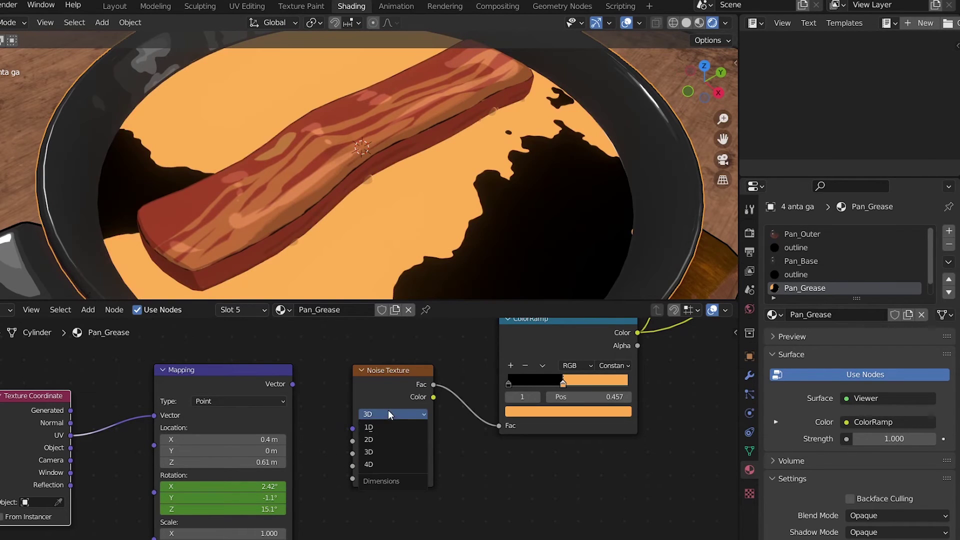
click(375, 464)
drag(393, 440, 420, 440)
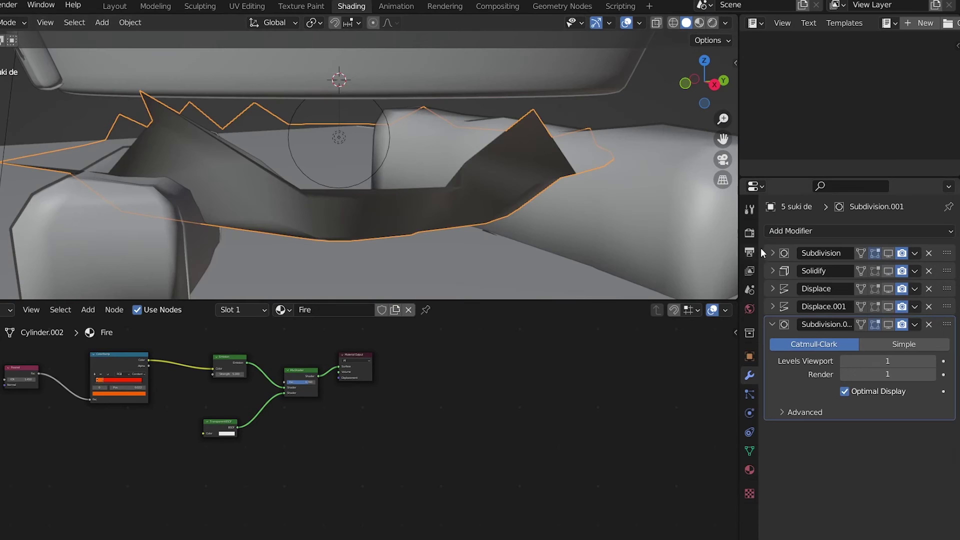
Enable the fire mesh's Subdivision, Solidify, Displace and Displace.001 modifiers in the viewport one by one, and play the animation
click(884, 254)
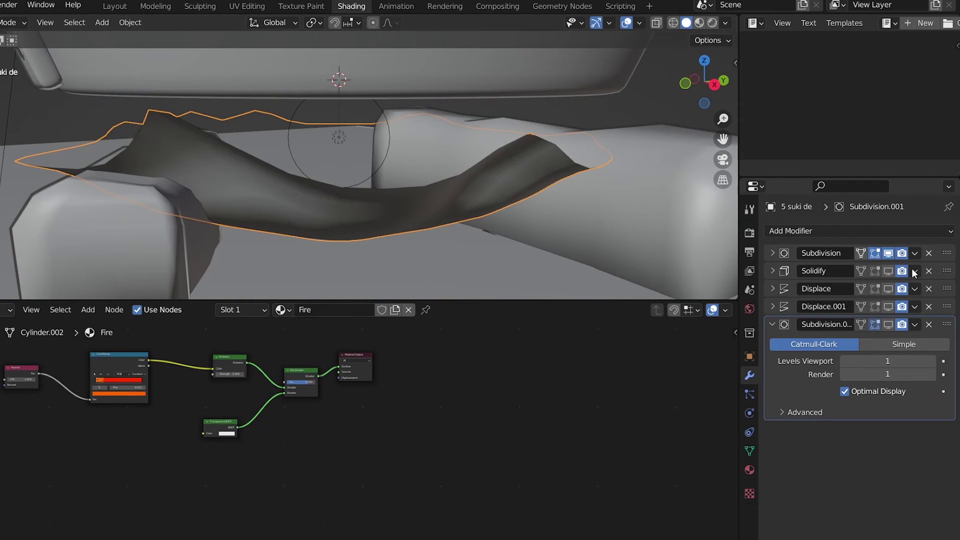
click(890, 272)
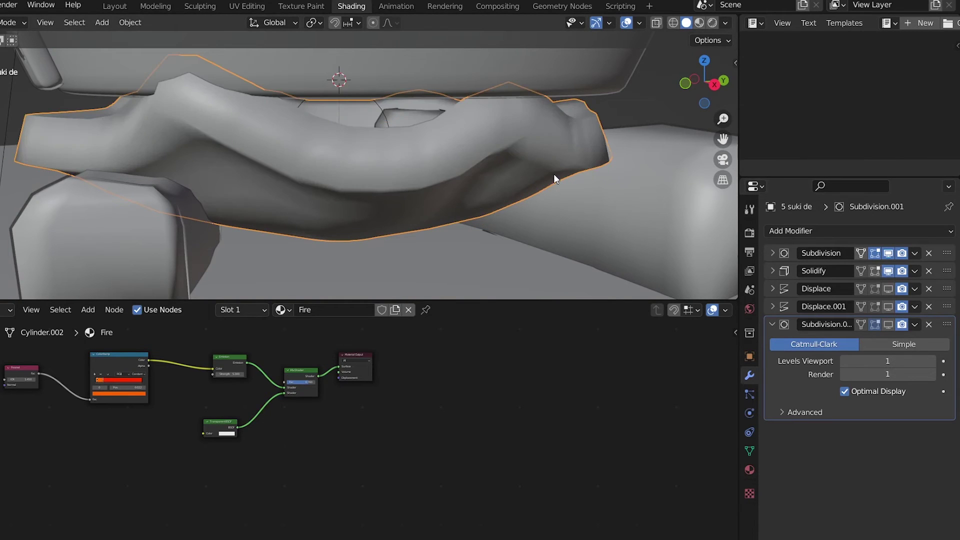
click(888, 289)
click(888, 306)
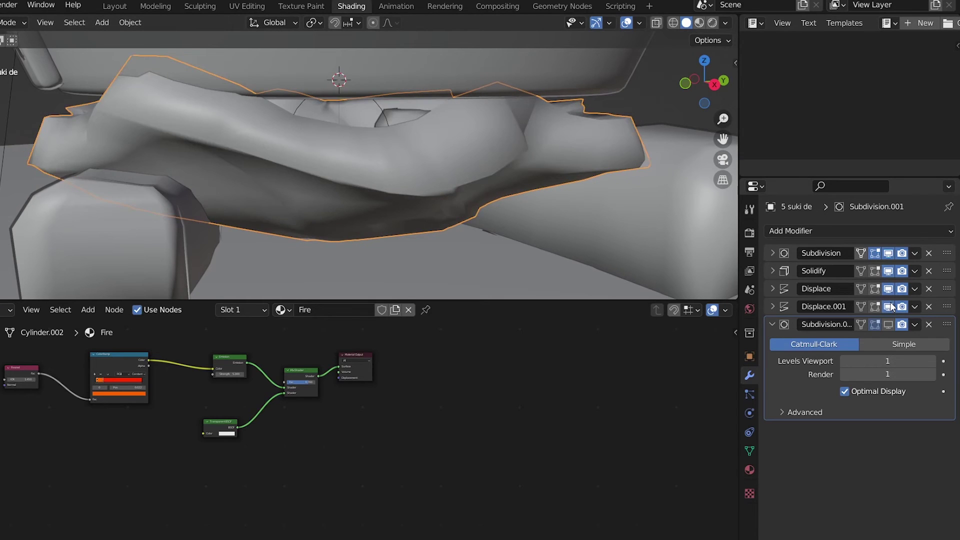
key(space)
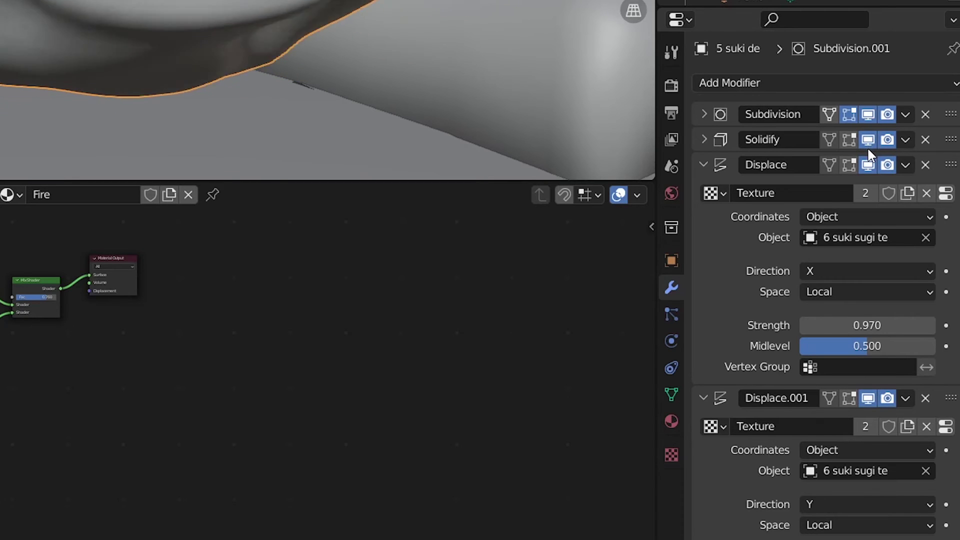
Review the fire's two Displace modifiers, covering texture, Object coordinates, direction and strength, with the first one's Coordinates on Object
scroll(831, 182, down, 2)
click(831, 185)
click(826, 249)
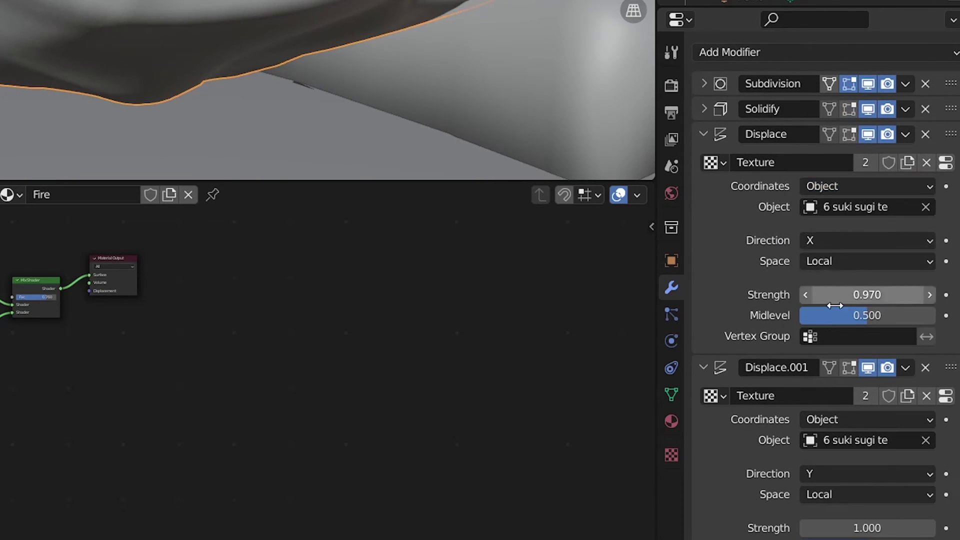
scroll(838, 345, down, 3)
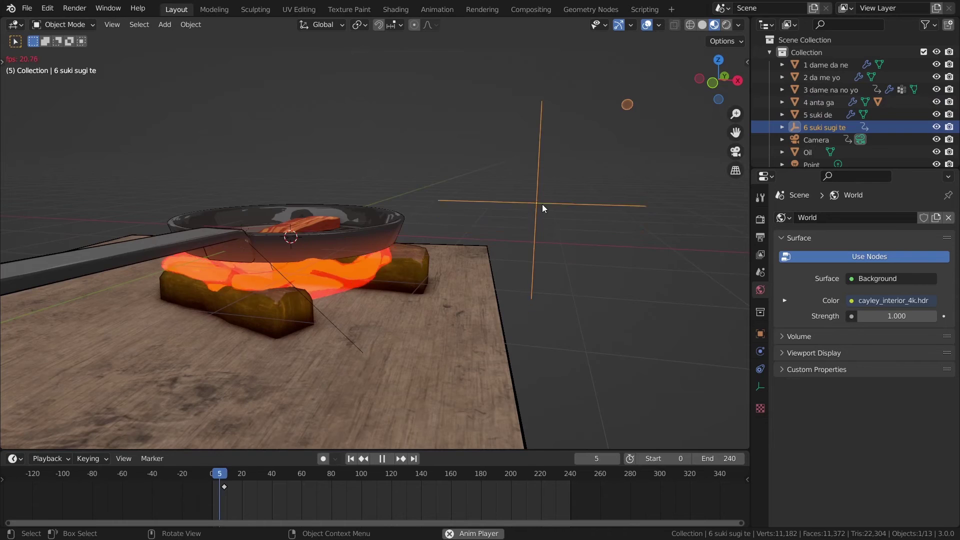
Insert a Location keyframe on the empty "6 suki sugi te" at frame 0
scroll(533, 195, down, 8)
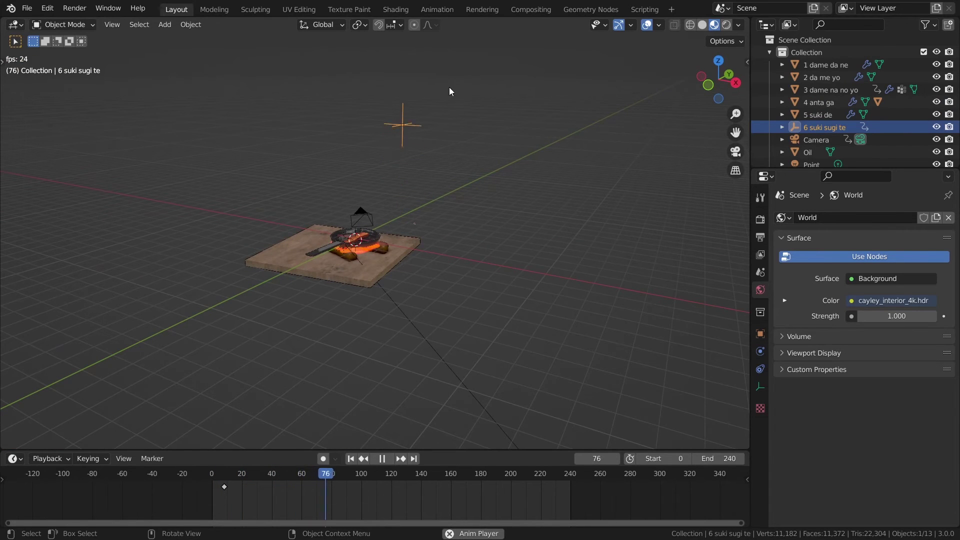
key(i)
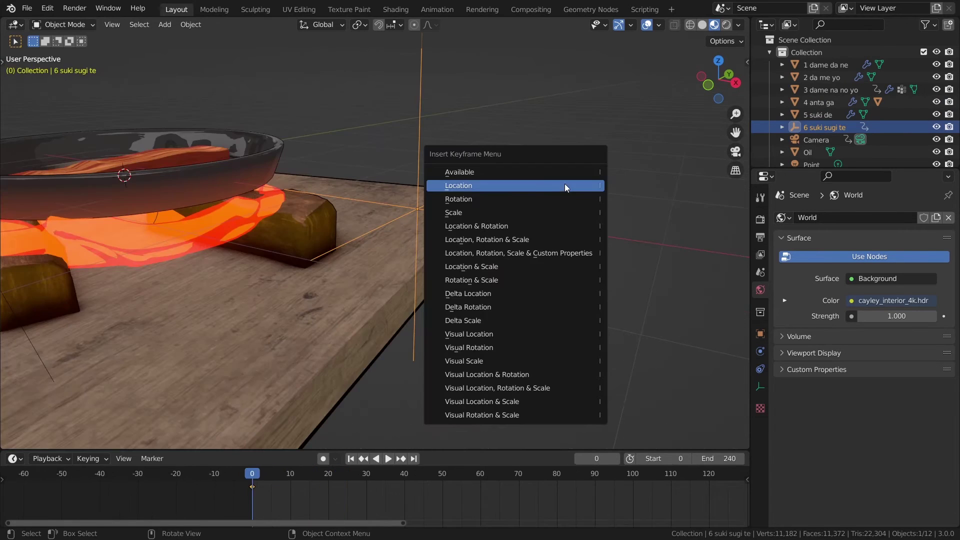
click(521, 188)
scroll(579, 131, down, 5)
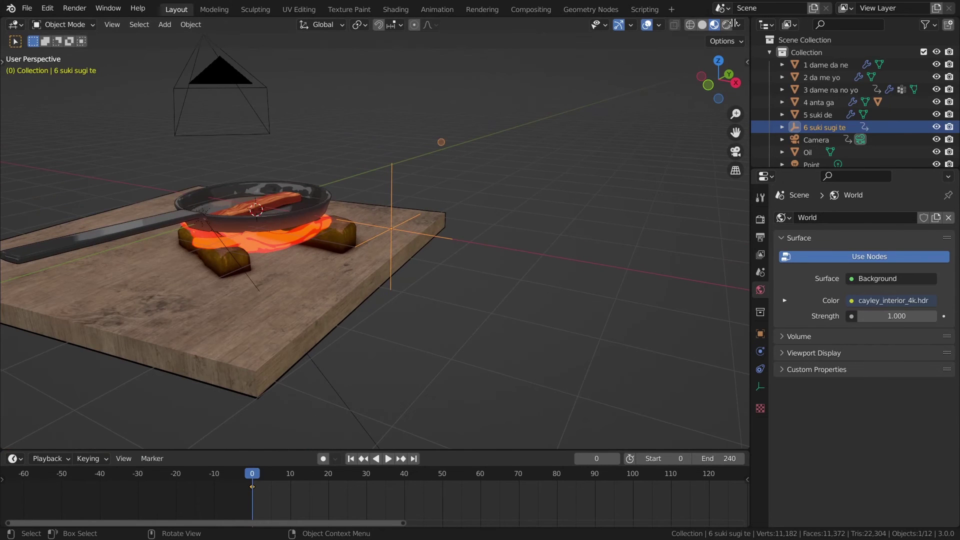
Split the 3D view, turn the new area into a Graph Editor, and show the F-curve modifiers there
drag(711, 28, 438, 28)
click(453, 24)
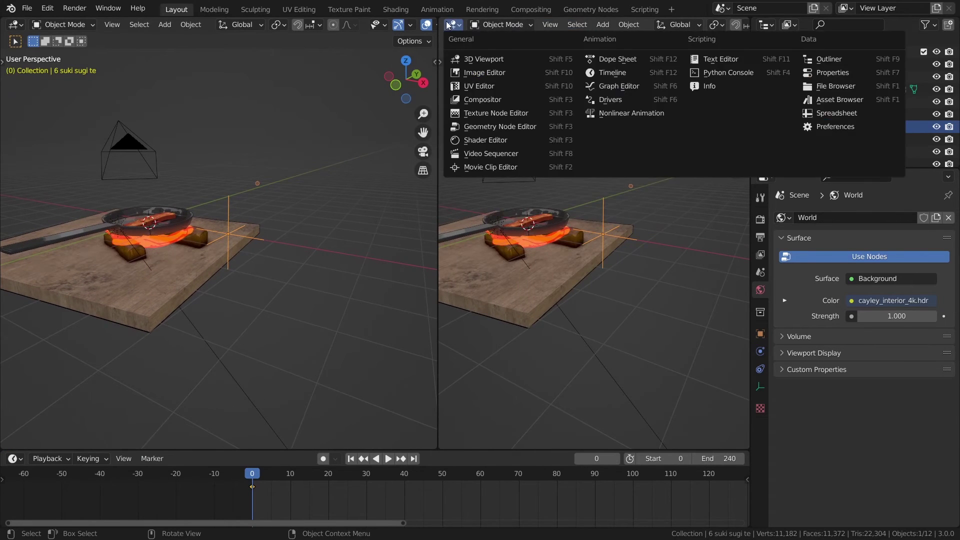
click(619, 86)
drag(438, 133, 322, 132)
key(n)
click(742, 99)
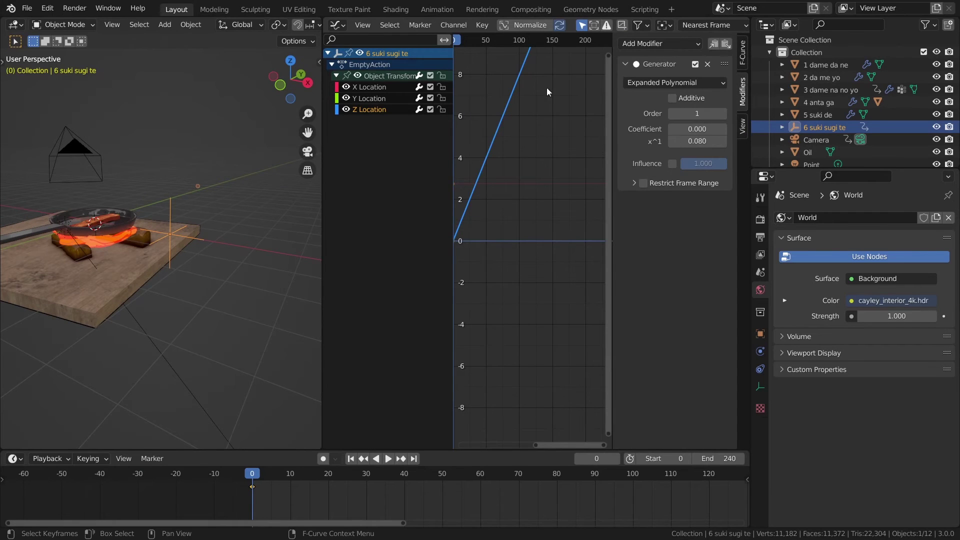
Play the animation to watch the empty travel along Z, and return to frame 0
middle_drag(542, 86, 594, 259)
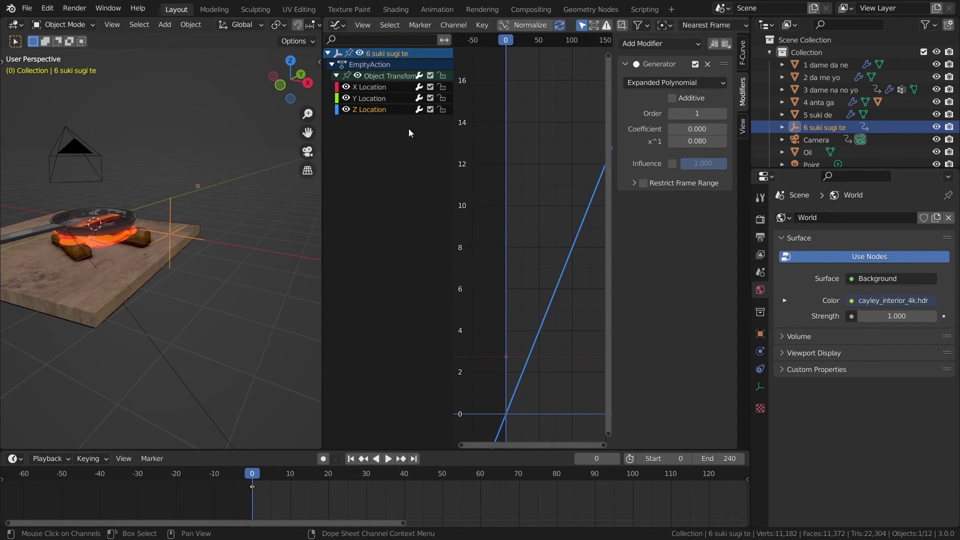
scroll(175, 175, down, 3)
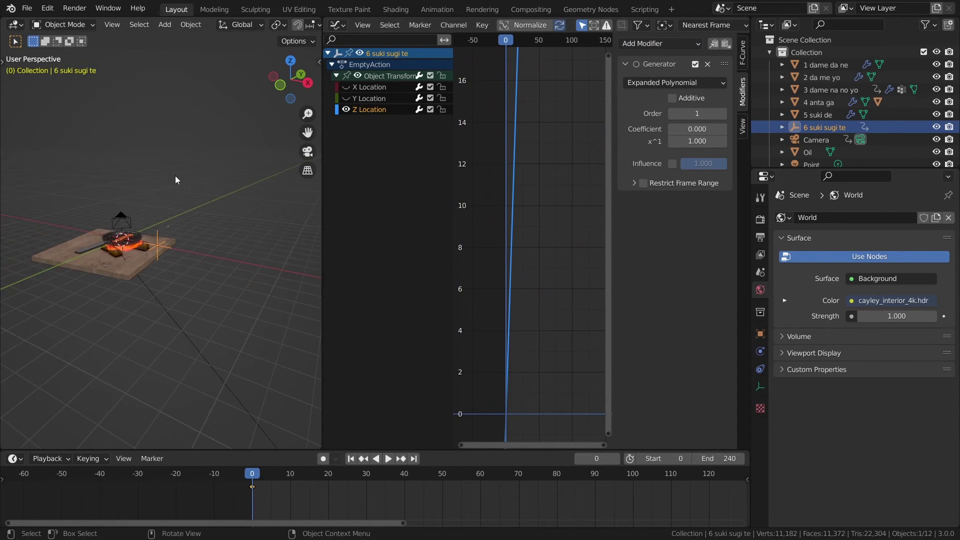
key(space)
scroll(212, 169, down, 7)
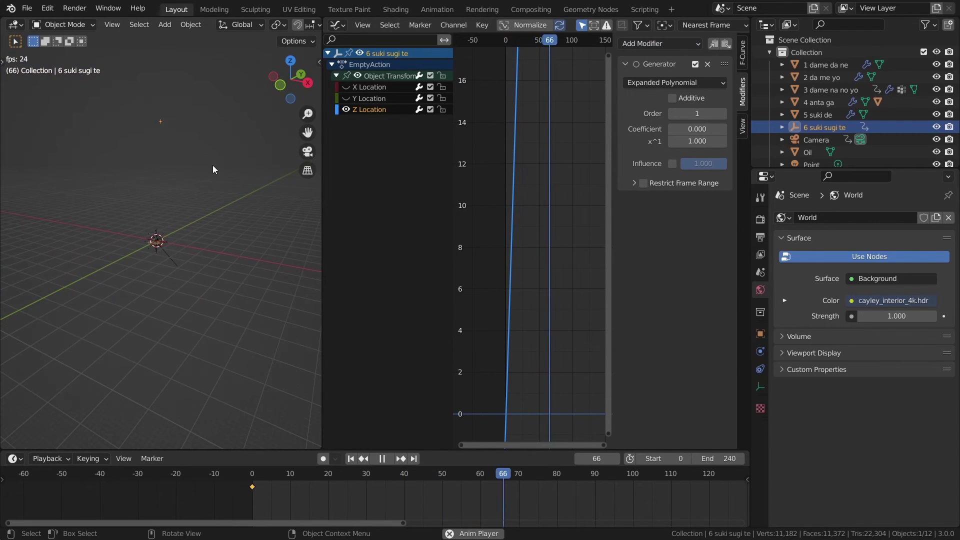
key(space)
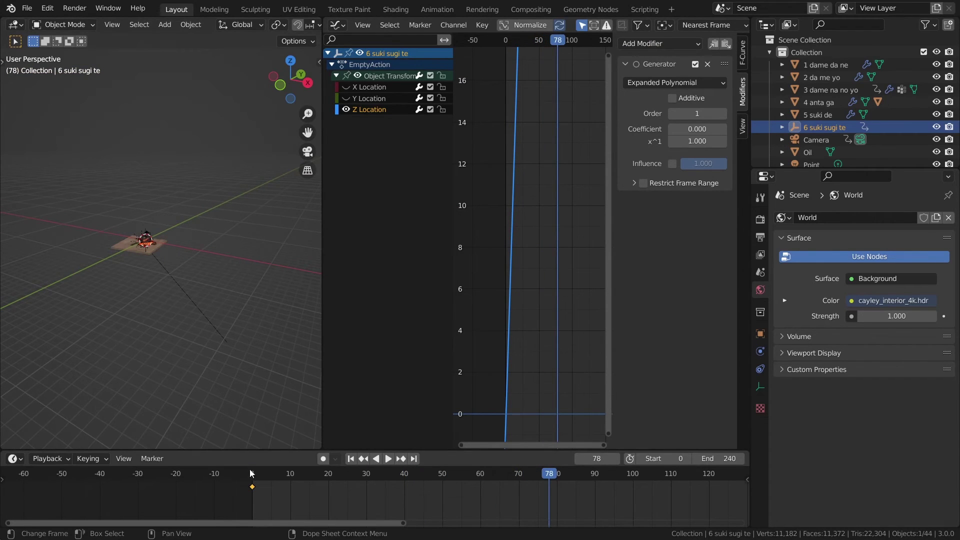
click(250, 469)
Lower the Generator modifier's x^1 coefficient to 0.080 on the empty's Z Location curve
scroll(164, 218, up, 10)
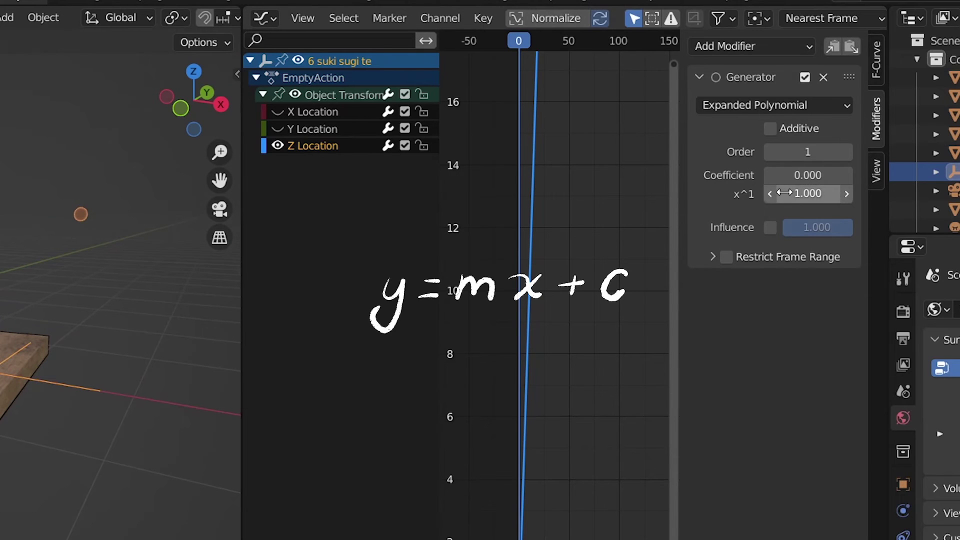
scroll(578, 264, down, 8)
drag(818, 194, 769, 194)
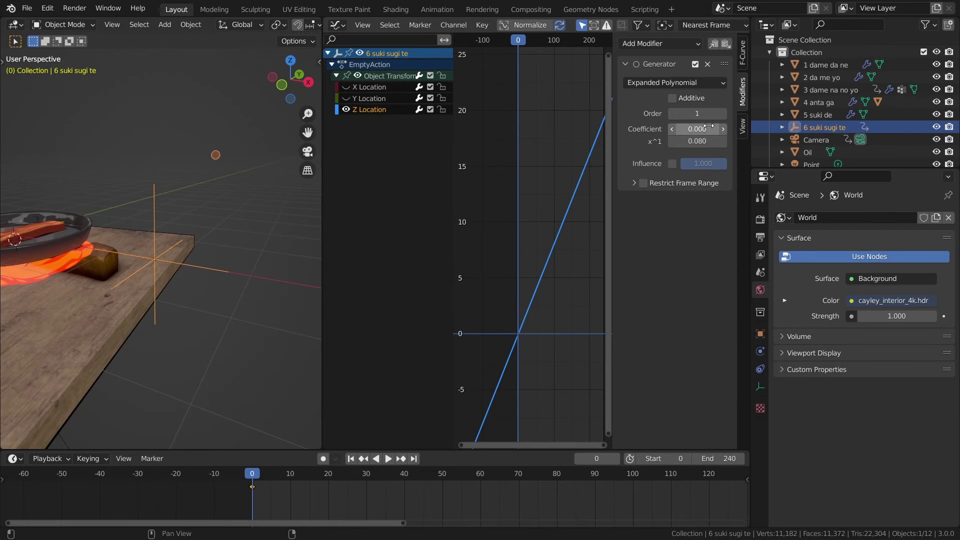
Add a Stepped F-curve modifier with a step size of 2.000 to the empty's Z Location
middle_drag(262, 167, 246, 180)
scroll(246, 180, down, 5)
click(660, 44)
click(667, 139)
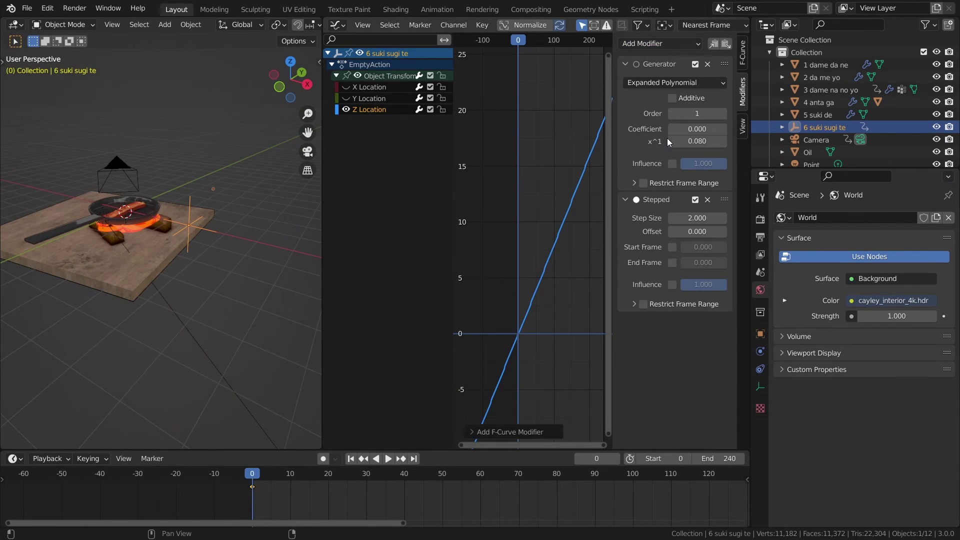
Play the animation to examine the fire's stepped motion under the pan up close, and widen the 3D view
key(space)
scroll(200, 170, up, 4)
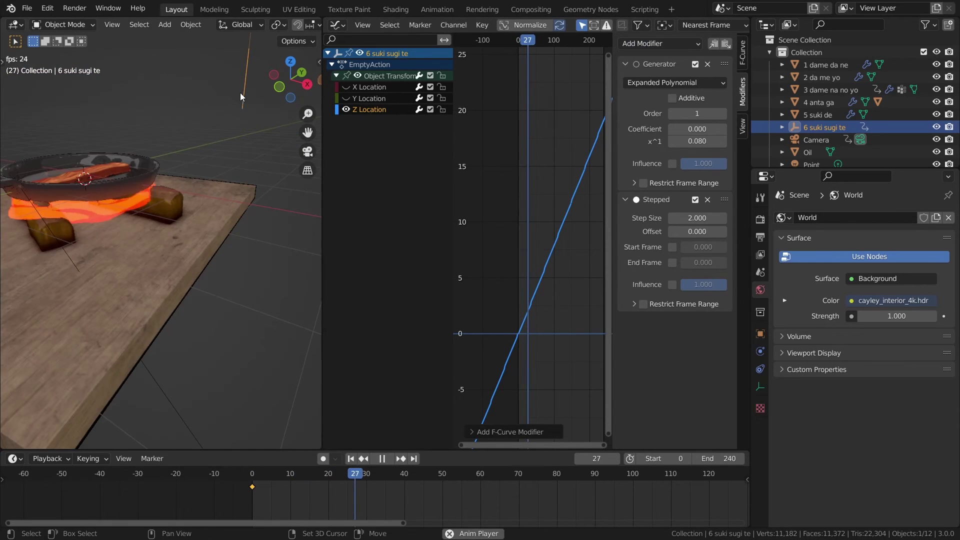
shift+middle_drag(239, 95, 35, 144)
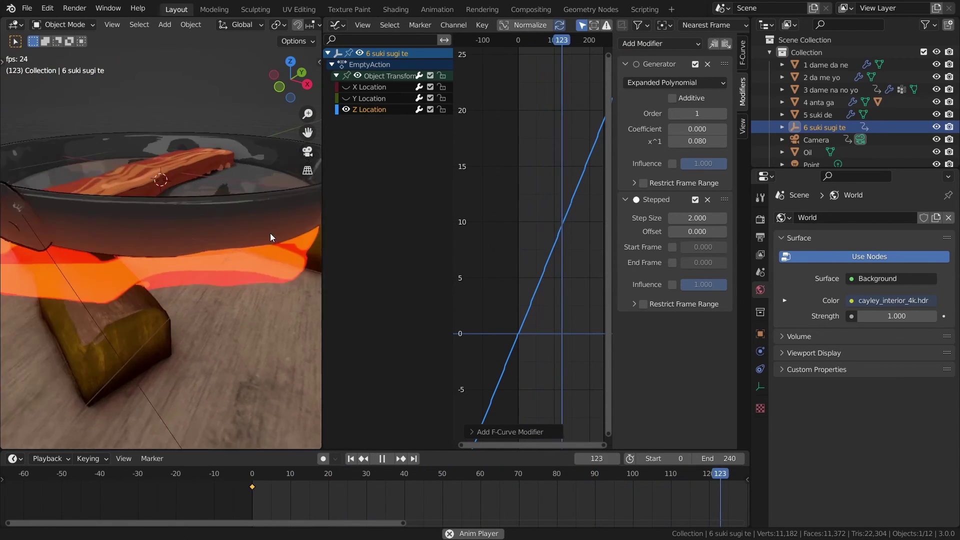
shift+middle_drag(272, 237, 283, 235)
drag(322, 96, 394, 95)
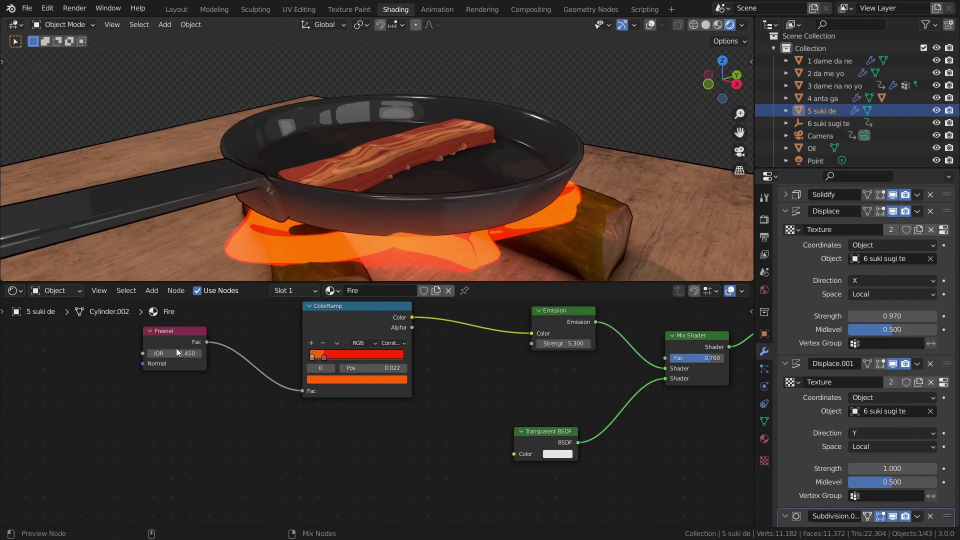
Preview the Fire material's Fresnel, ColorRamp, Emission and Mix Shader nodes in turn
ctrl+shift+click(176, 348)
ctrl+shift+click(299, 369)
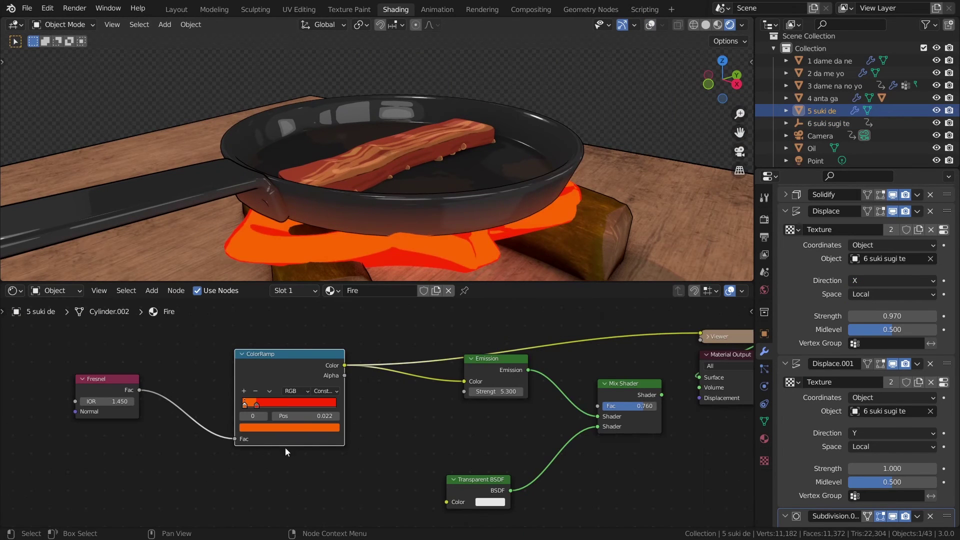
ctrl+shift+click(507, 374)
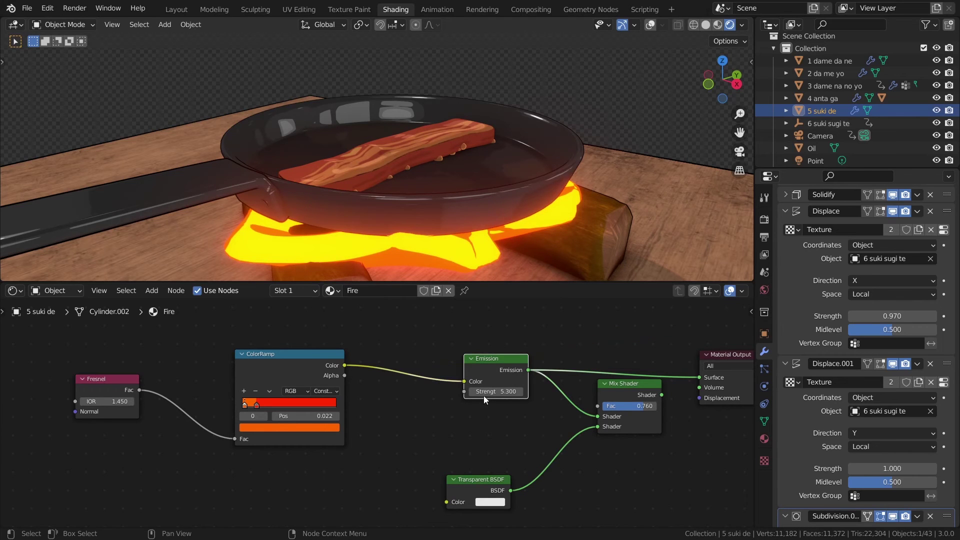
ctrl+shift+click(632, 390)
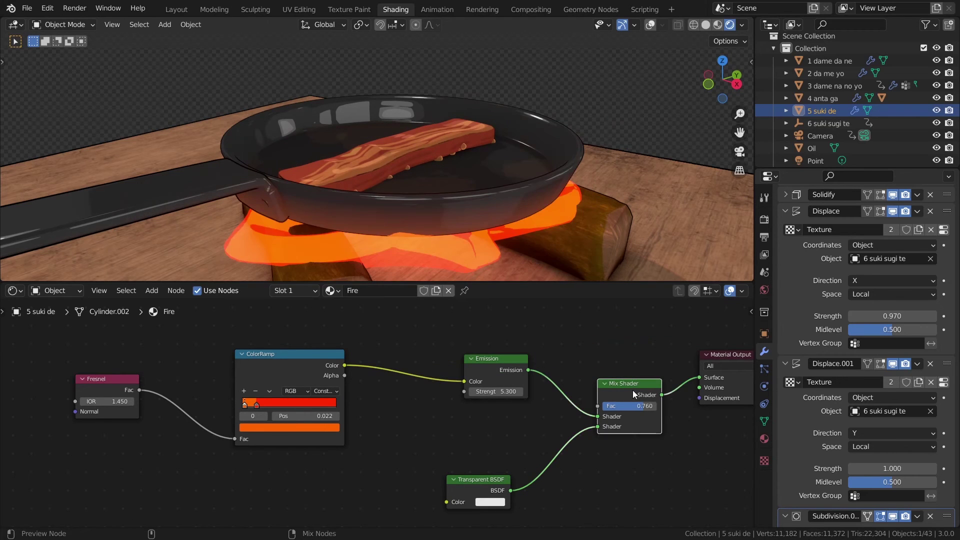
Set the Fire material's Blend Mode to Alpha Blend
click(764, 438)
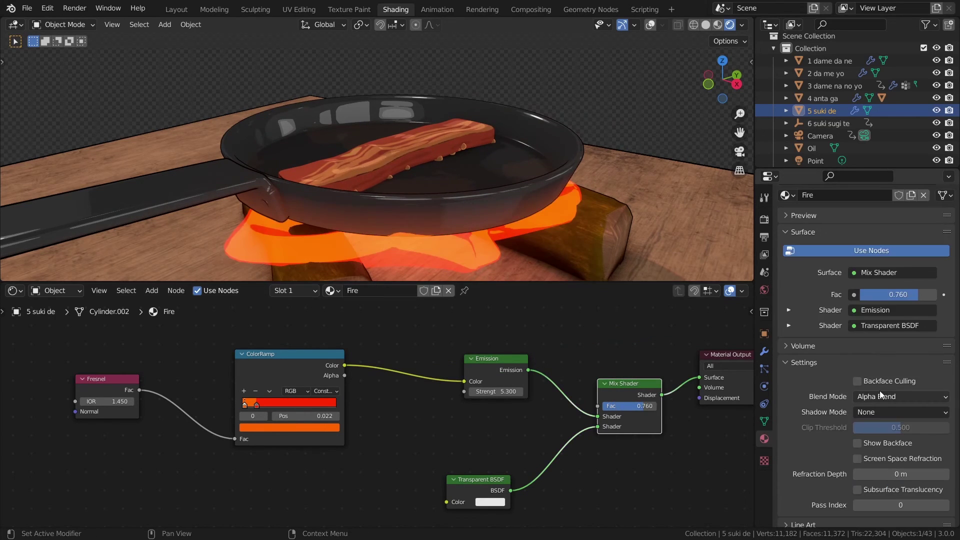
click(880, 396)
click(875, 452)
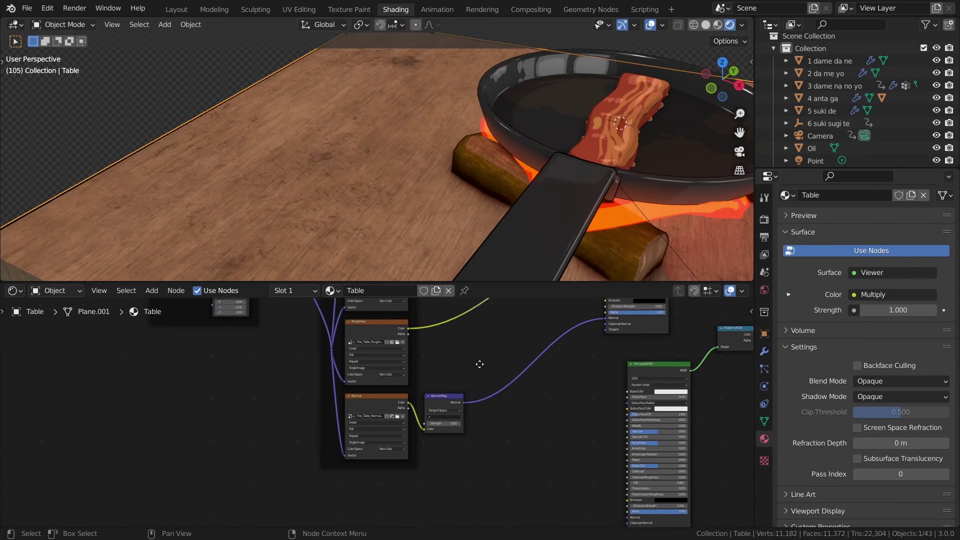
Examine the Table material's image texture nodes and preview its Principled BSDF
middle_drag(479, 364, 472, 514)
scroll(472, 514, up, 5)
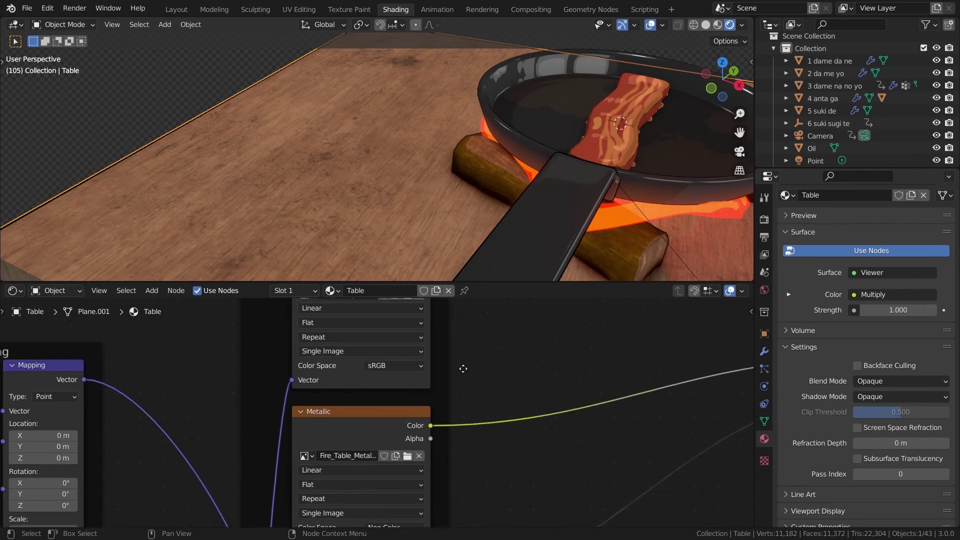
middle_drag(488, 477, 520, 281)
middle_drag(539, 458, 538, 300)
middle_drag(493, 510, 123, 492)
drag(362, 418, 546, 361)
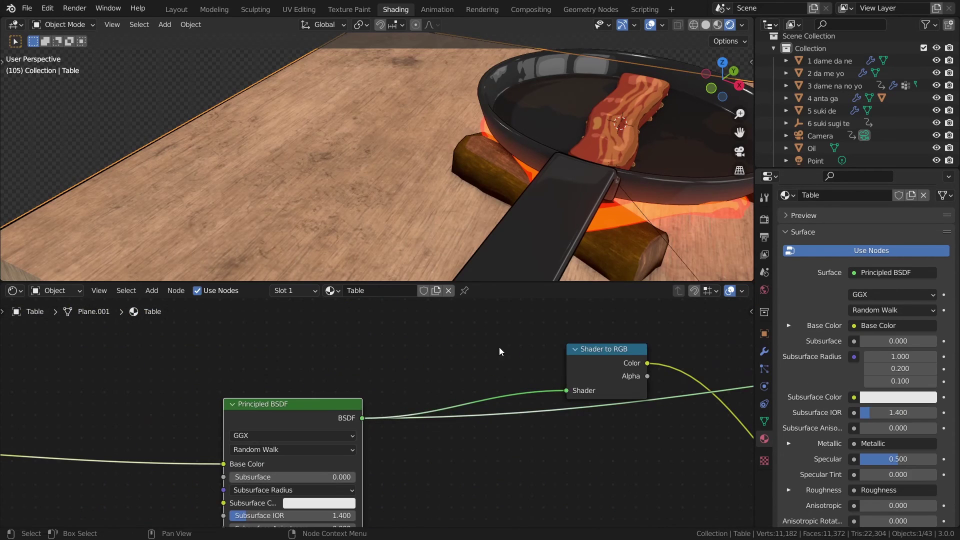
Examine the Table material's nodes after Shader to RGB and preview one of the downstream nodes
middle_drag(686, 388, 386, 350)
scroll(575, 400, up, 4)
scroll(587, 403, down, 10)
middle_drag(519, 468, 538, 346)
ctrl+shift+click(553, 306)
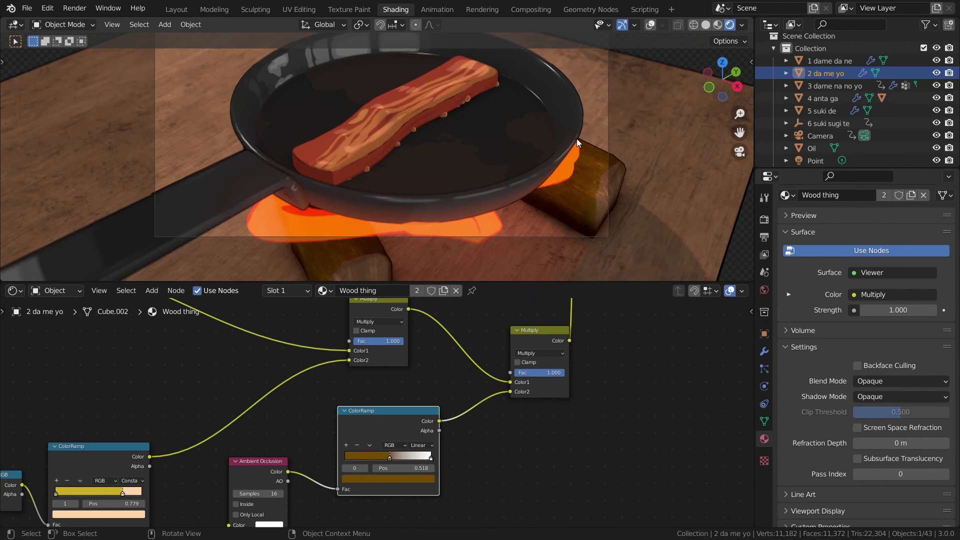
Examine the wood logs, fire and pan from the side, and review the camera's Depth of Field settings
shift+middle_drag(574, 184, 543, 193)
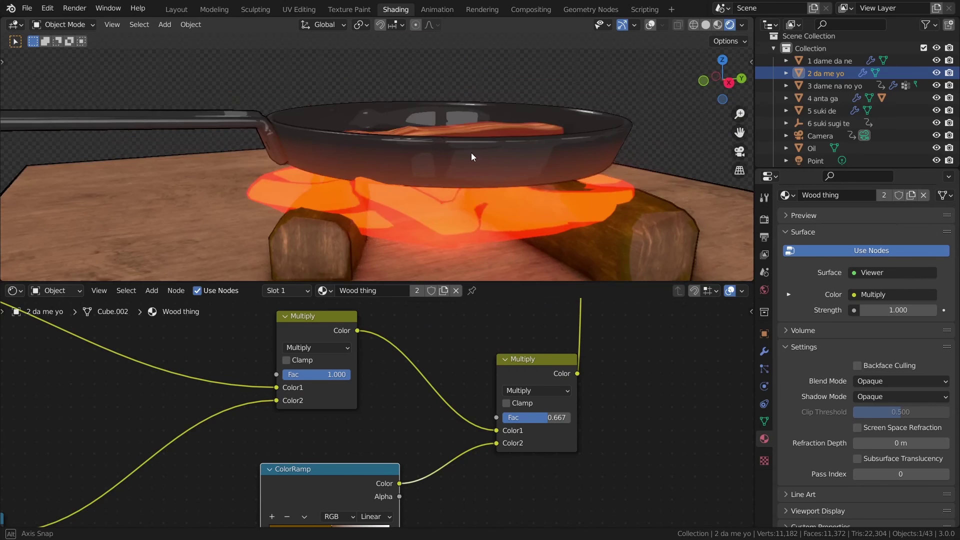
middle_drag(471, 152, 470, 142)
middle_drag(642, 45, 547, 169)
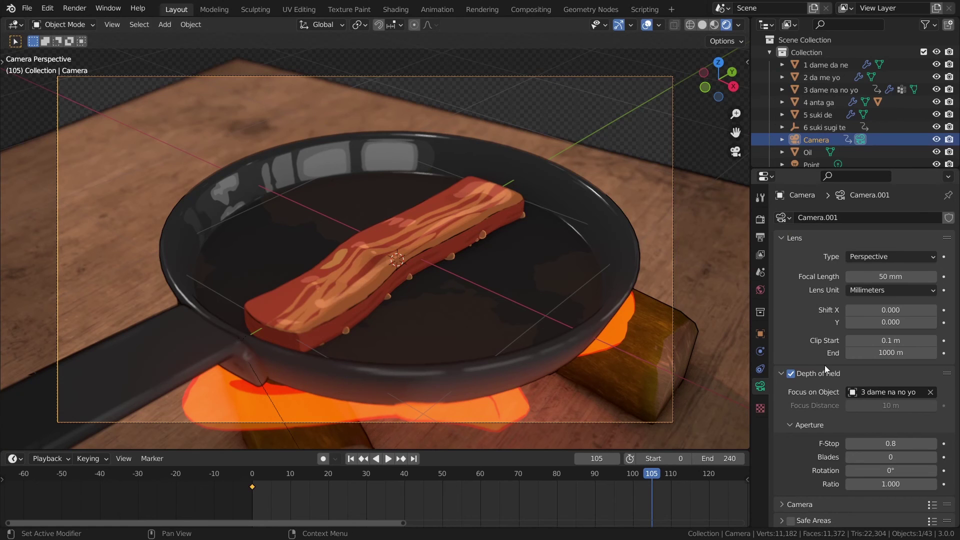
scroll(807, 369, down, 2)
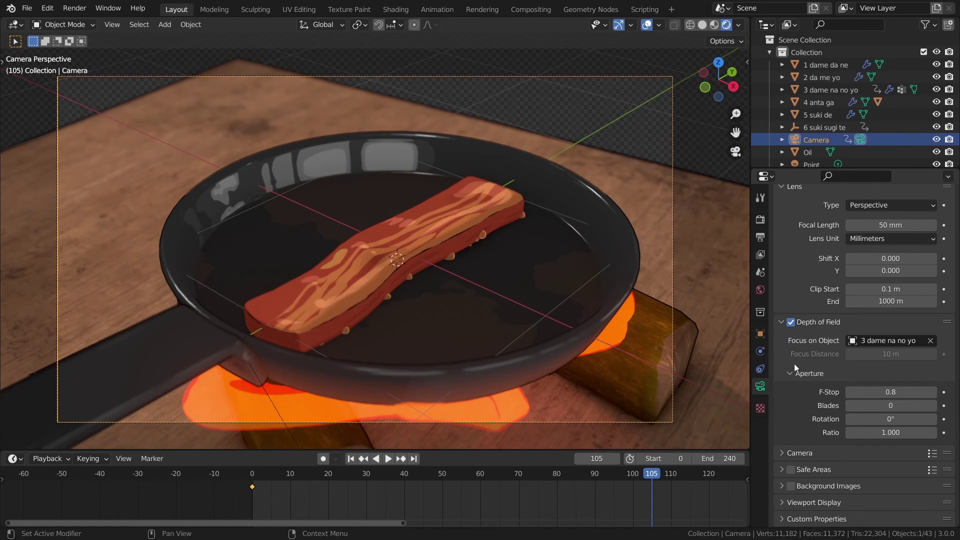
Try a different F-Stop value in the camera's depth of field aperture settings
drag(891, 392, 870, 392)
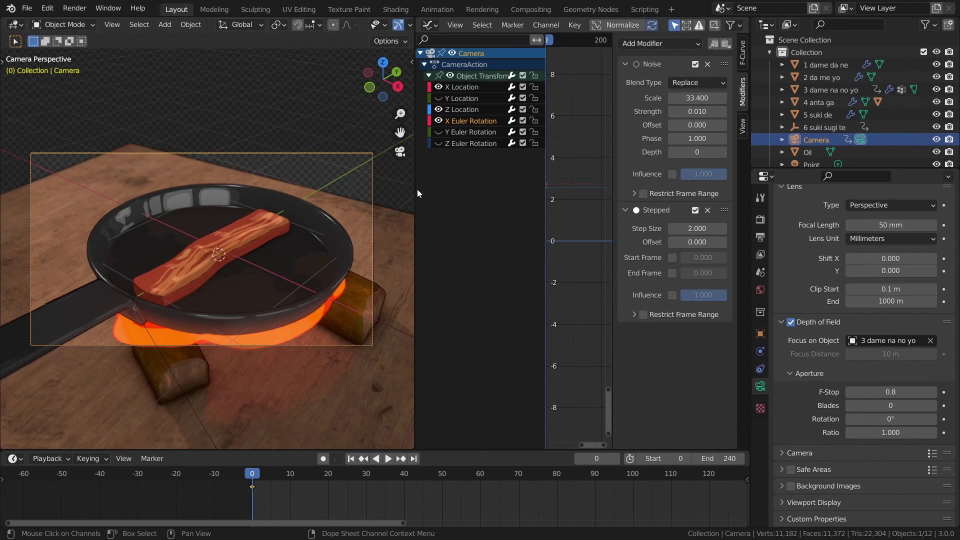
Widen the Graph Editor and examine the camera's X Euler Rotation curve shaped by its Noise and Stepped modifiers
drag(419, 193, 332, 198)
scroll(280, 203, up, 3)
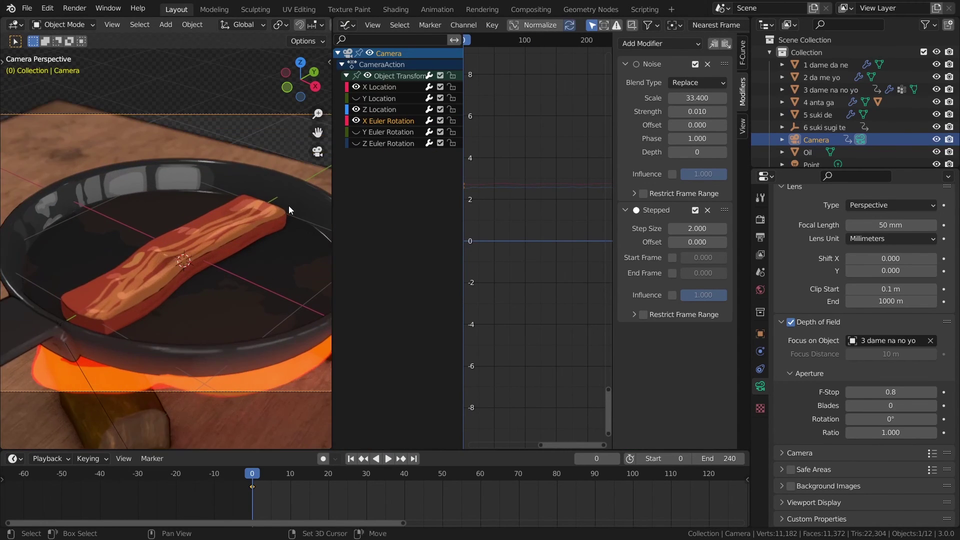
scroll(285, 208, up, 3)
scroll(536, 189, down, 3)
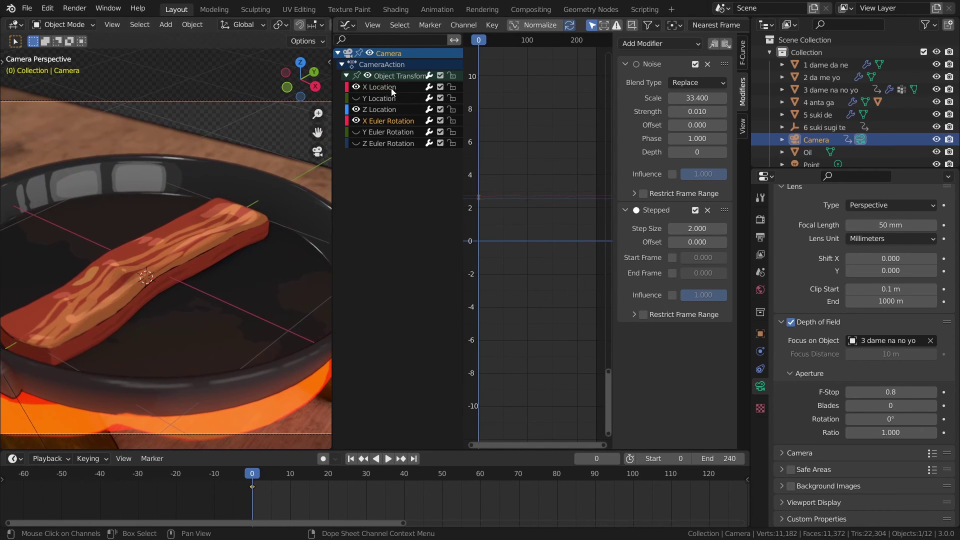
click(389, 90)
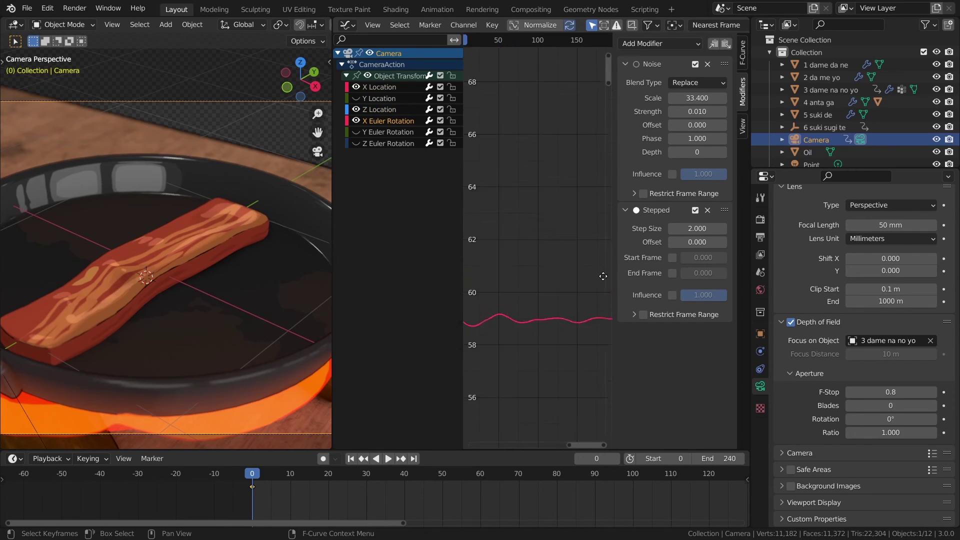
scroll(601, 275, down, 7)
scroll(554, 278, up, 5)
scroll(563, 360, up, 10)
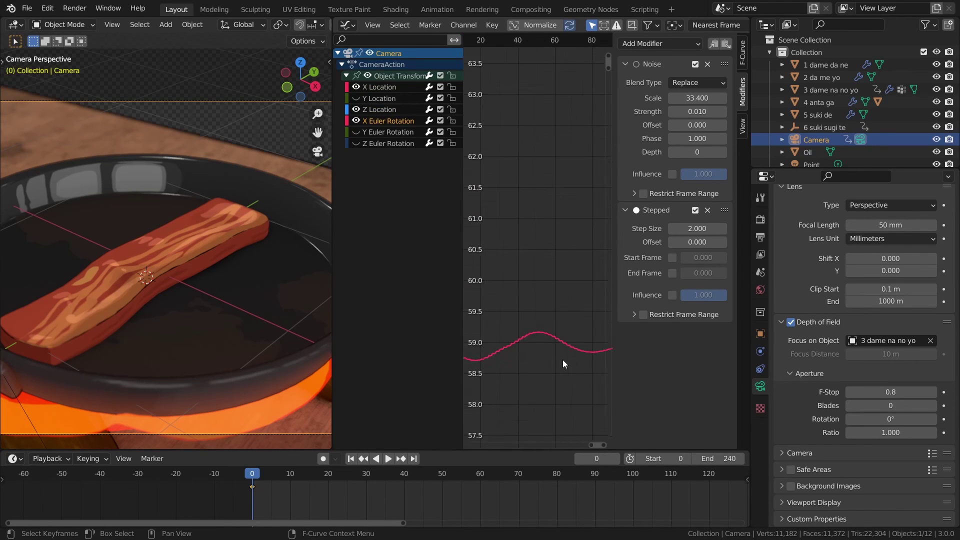
middle_drag(563, 360, 566, 218)
scroll(567, 245, up, 8)
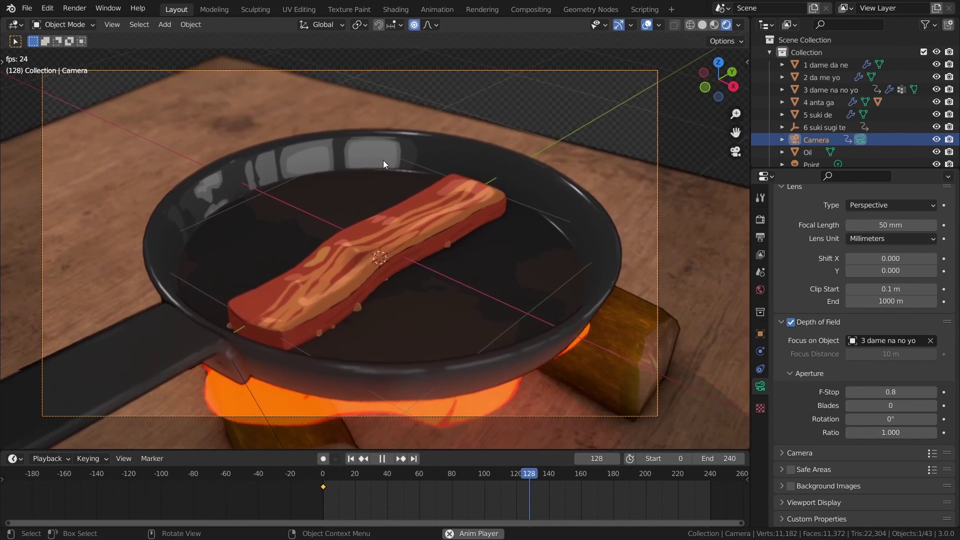
Watch the animated camera shake with more of the scene around the frame, and stop the playback
scroll(422, 180, down, 3)
key(space)
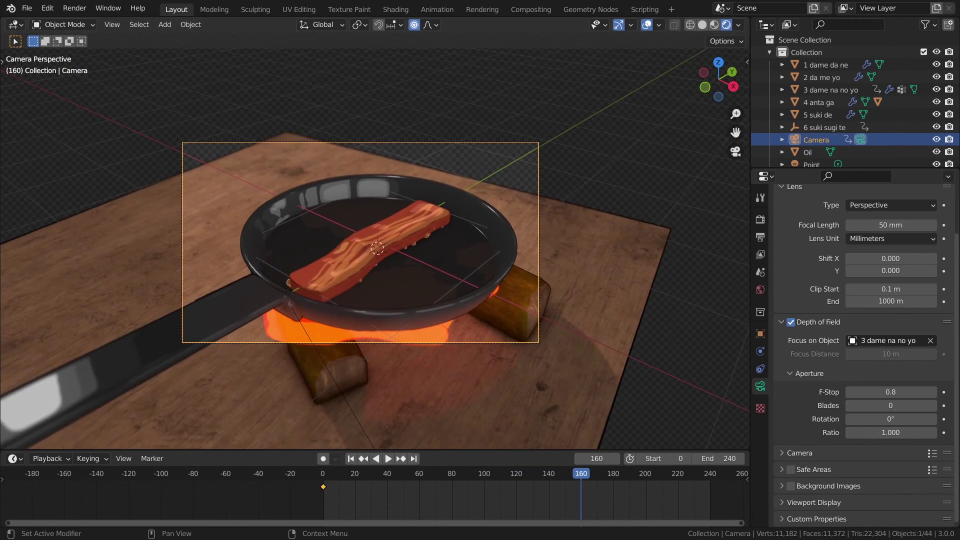